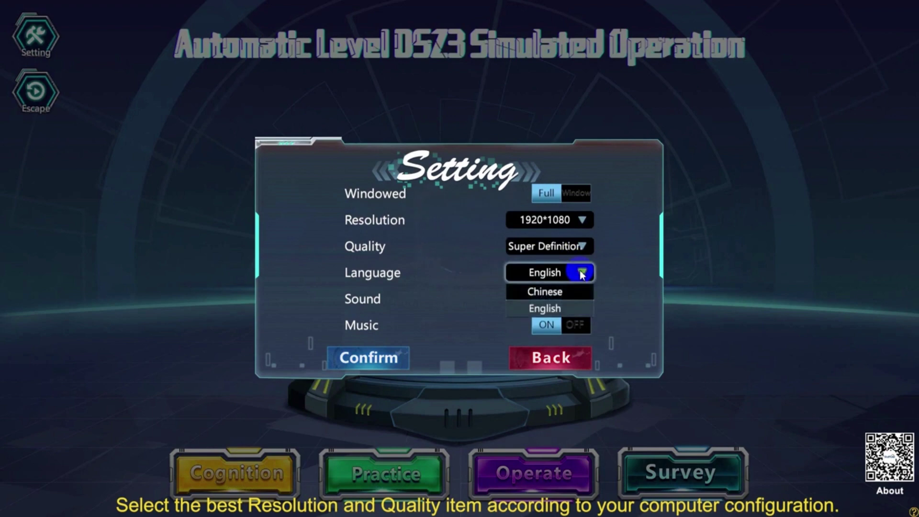
# - Keep English as the interface language, confirm the settings, and enter Cognition mode
pyautogui.click(582, 273)
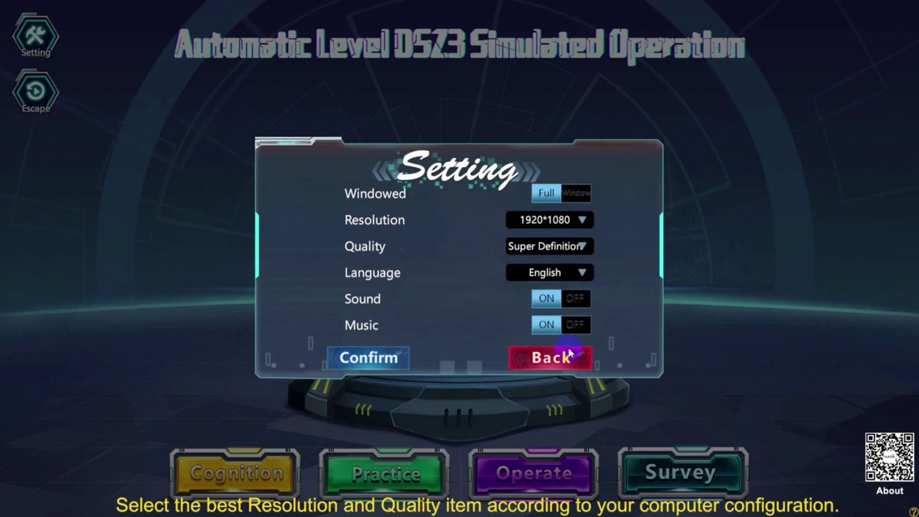
pyautogui.click(365, 365)
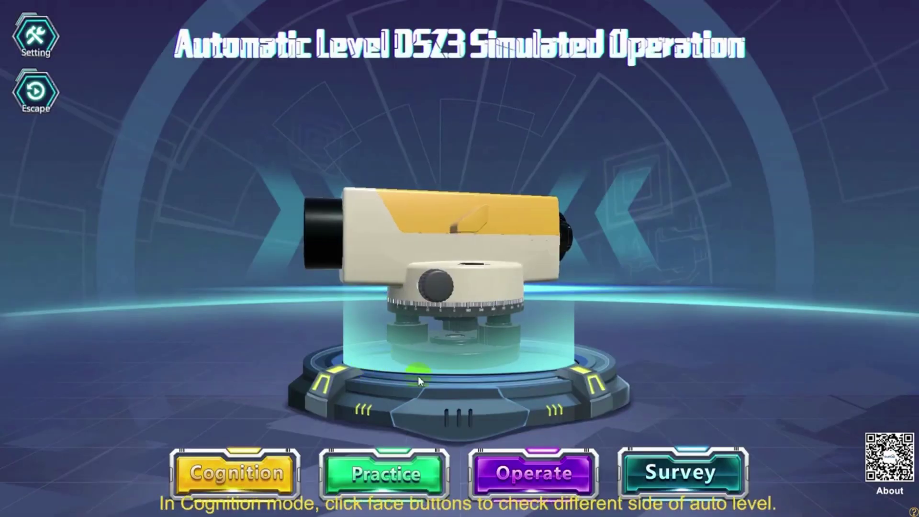
pyautogui.click(249, 473)
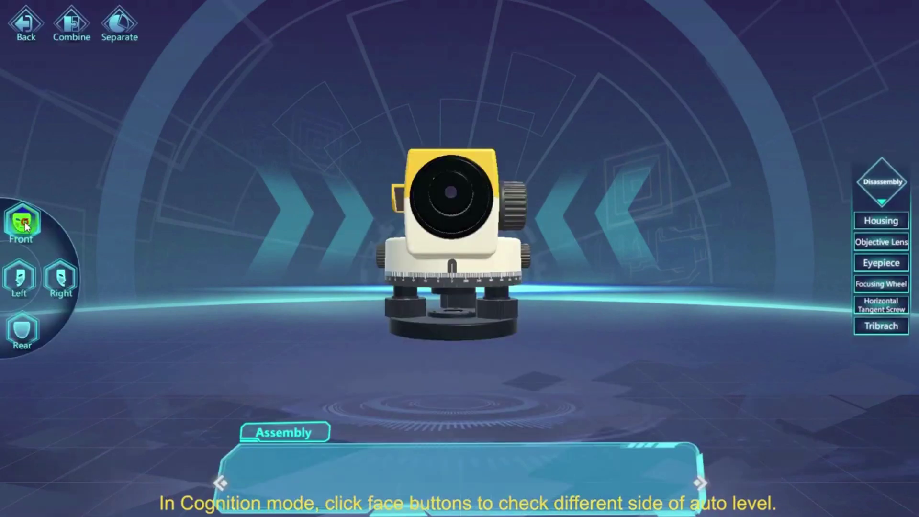
# - View the automatic level from its left, right and rear sides
pyautogui.click(18, 283)
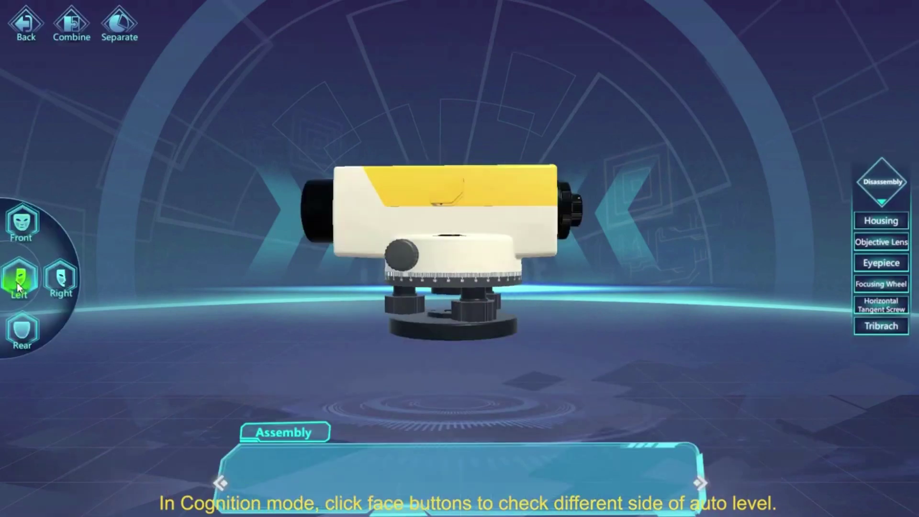
pyautogui.click(68, 281)
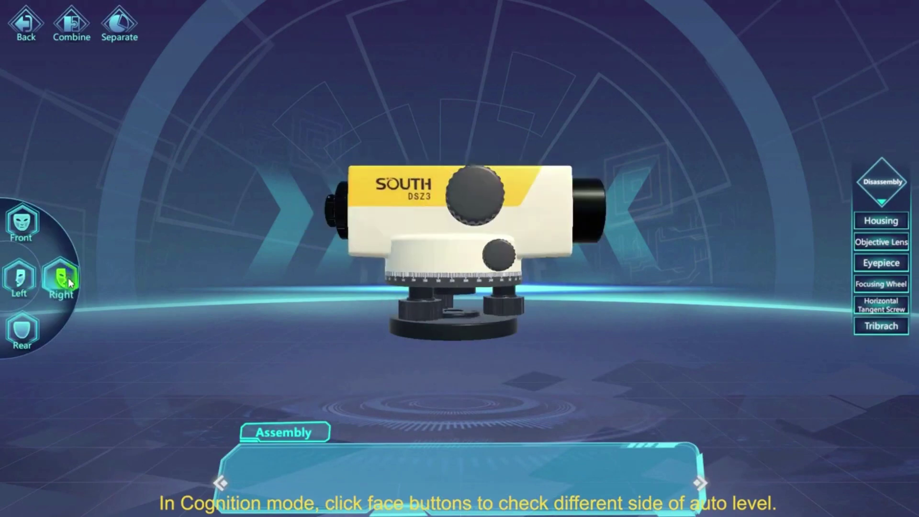
pyautogui.click(23, 331)
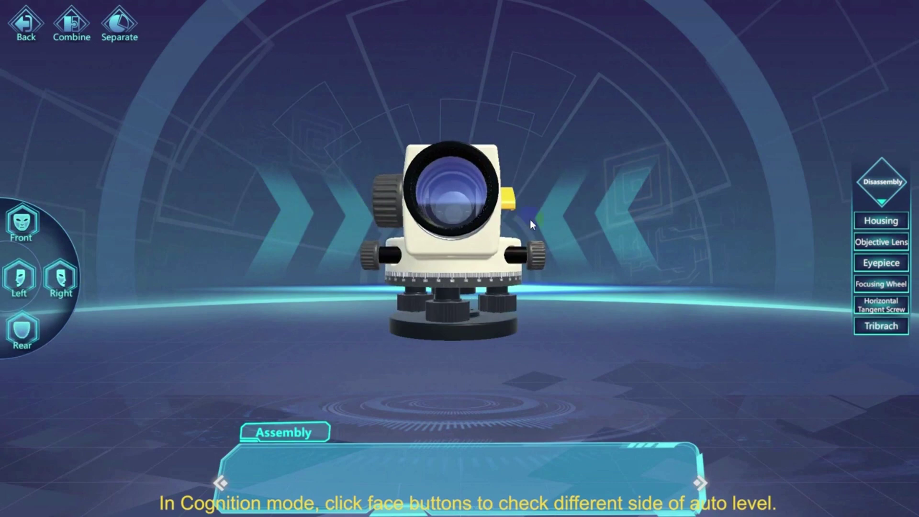
# - Zoom in and out on the automatic level, rotate it to inspect it from several angles, and return to the front view
pyautogui.scroll(4, 573, 213)
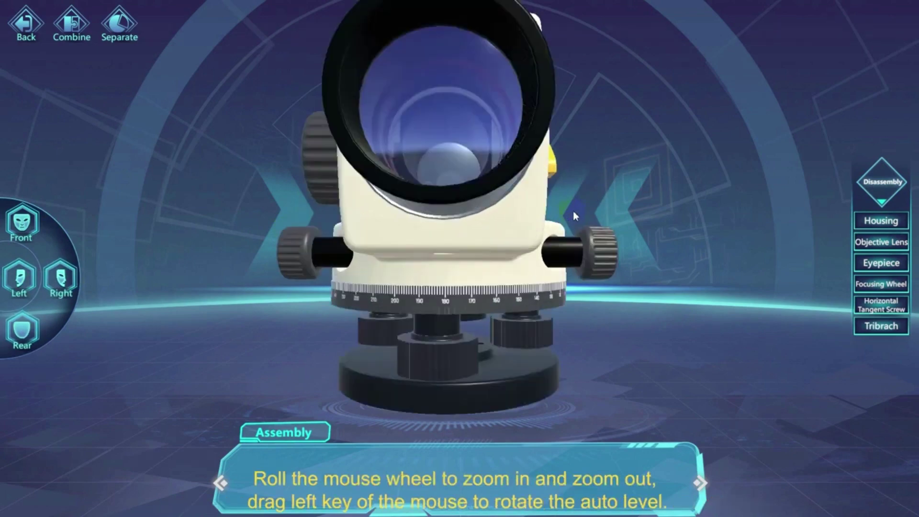
pyautogui.moveTo(582, 220); pyautogui.dragTo(669, 221)
pyautogui.scroll(-5, 651, 192)
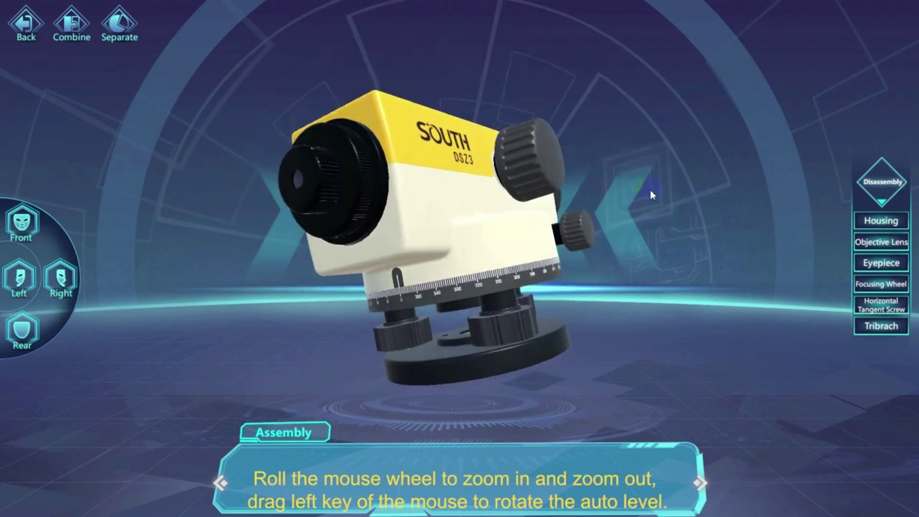
pyautogui.click(453, 244)
pyautogui.moveTo(453, 244); pyautogui.dragTo(656, 243)
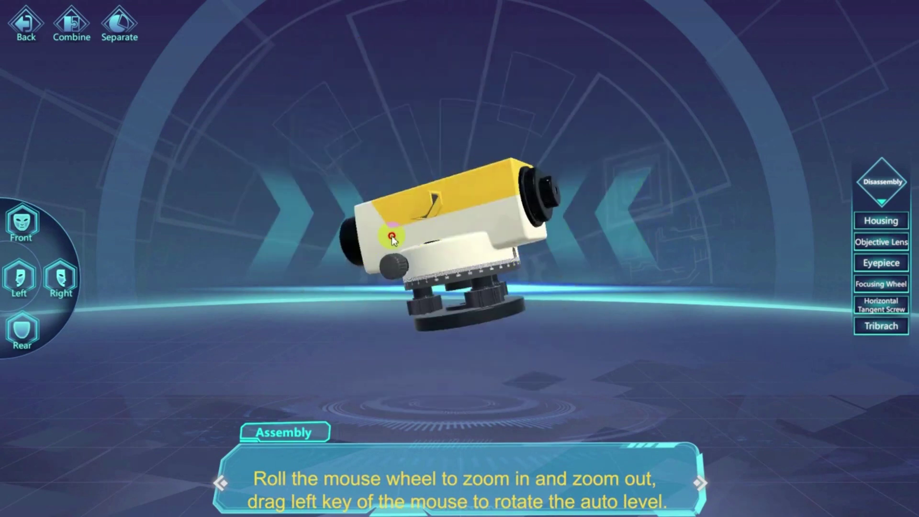
pyautogui.moveTo(559, 290); pyautogui.dragTo(320, 299)
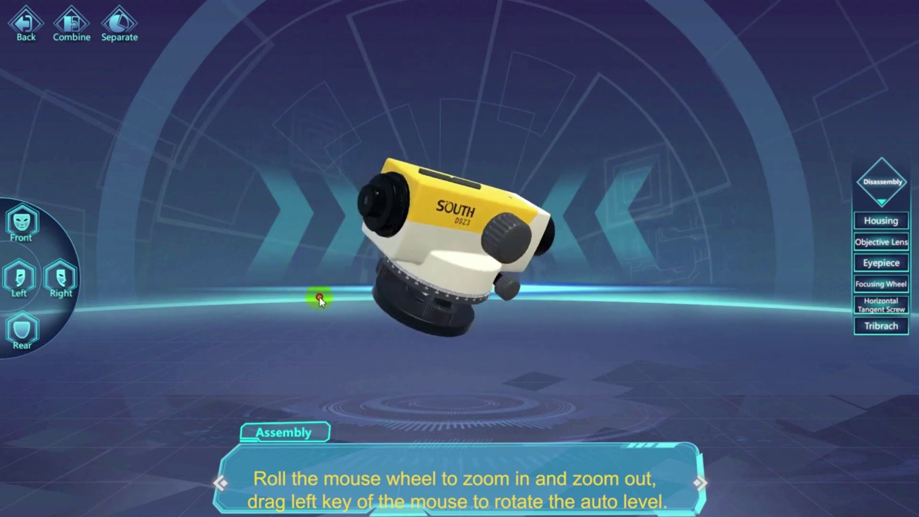
pyautogui.click(27, 226)
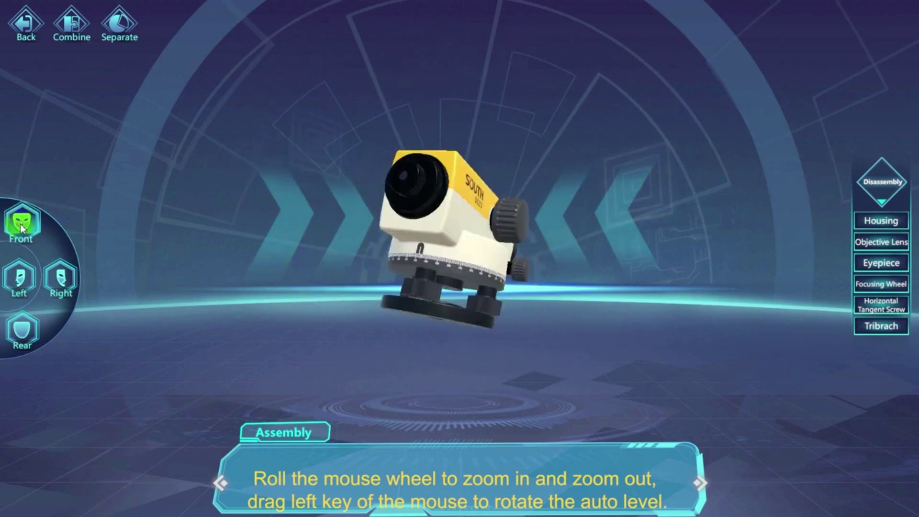
# - Display the level's exploded view and examine the separated parts from the left, the right and a rotated angle
pyautogui.click(115, 21)
pyautogui.click(370, 212)
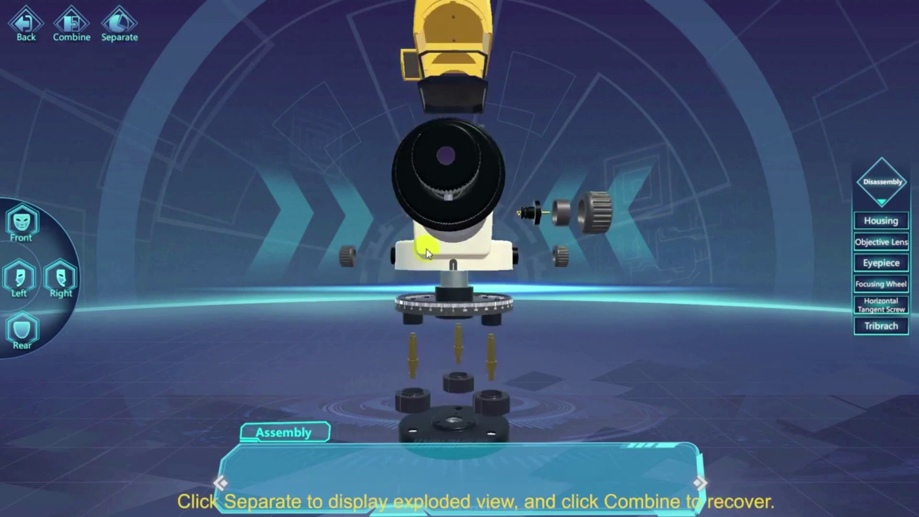
pyautogui.click(24, 283)
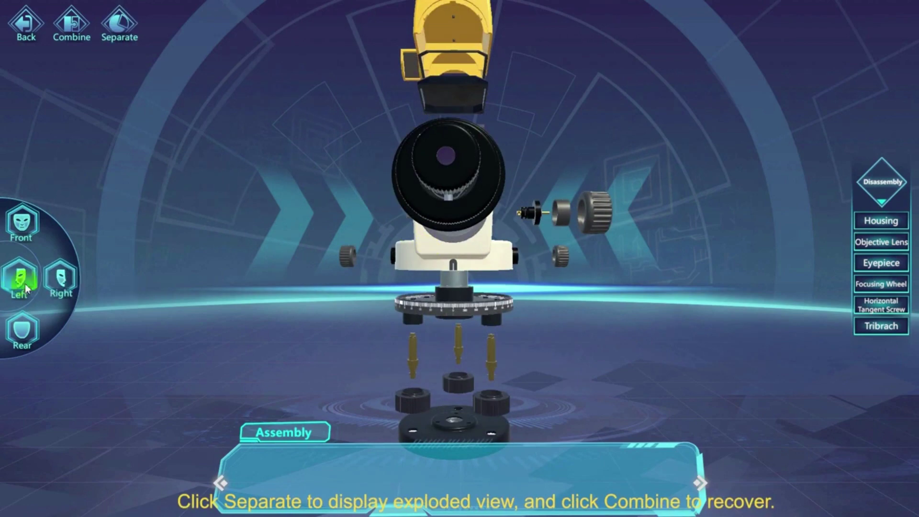
pyautogui.click(57, 288)
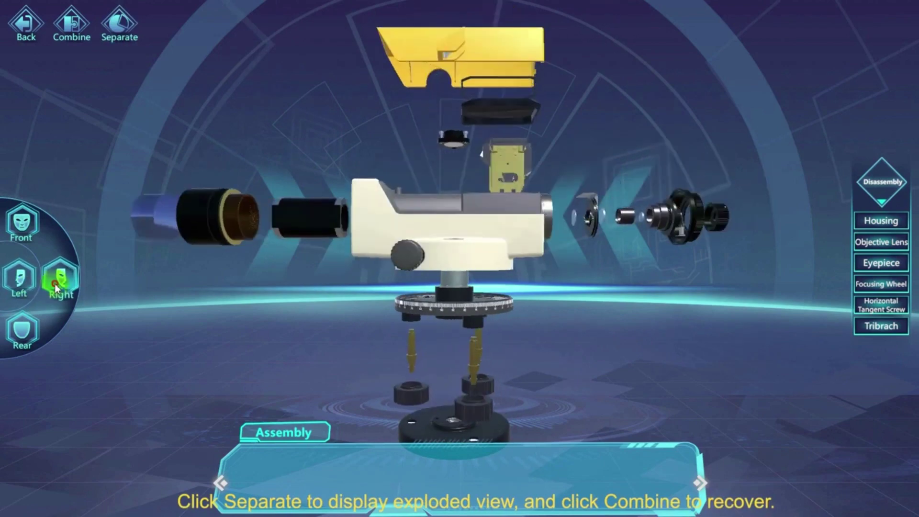
pyautogui.moveTo(577, 302); pyautogui.dragTo(413, 215)
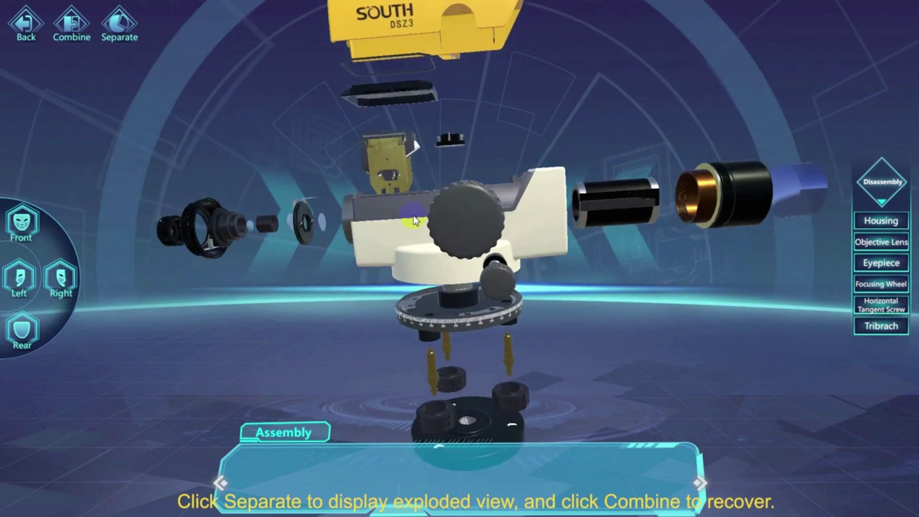
# - Recombine the separated parts into the complete level and return to the front view
pyautogui.scroll(-3, 413, 215)
pyautogui.click(78, 34)
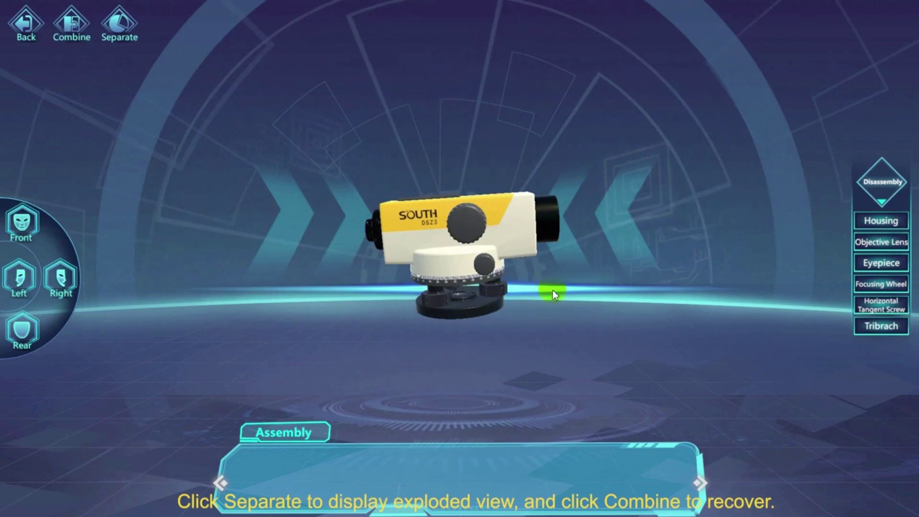
pyautogui.click(21, 221)
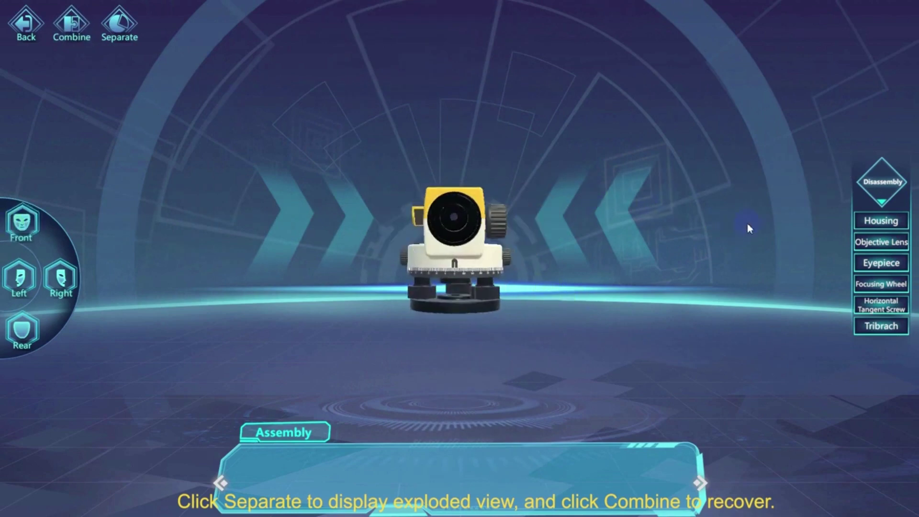
# - Disassemble the Housing and Objective Lens components so their parts are collected for assembly
pyautogui.click(887, 190)
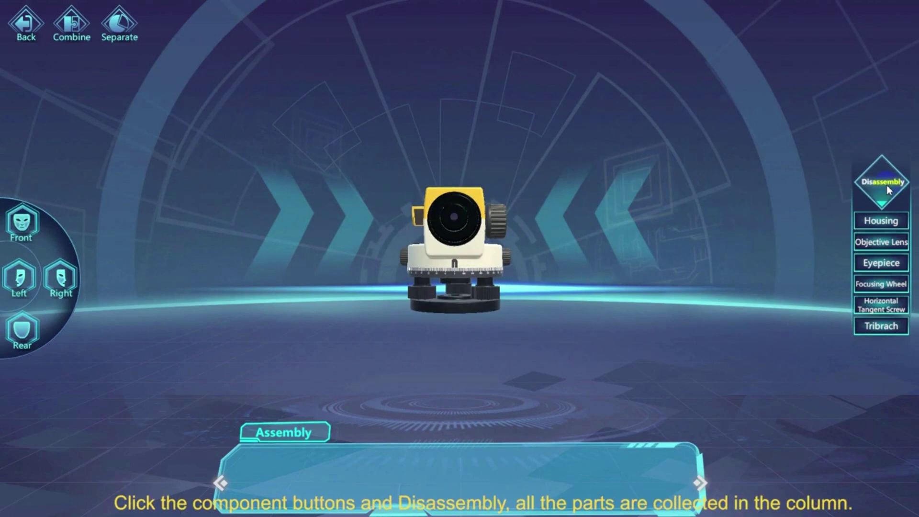
pyautogui.click(880, 221)
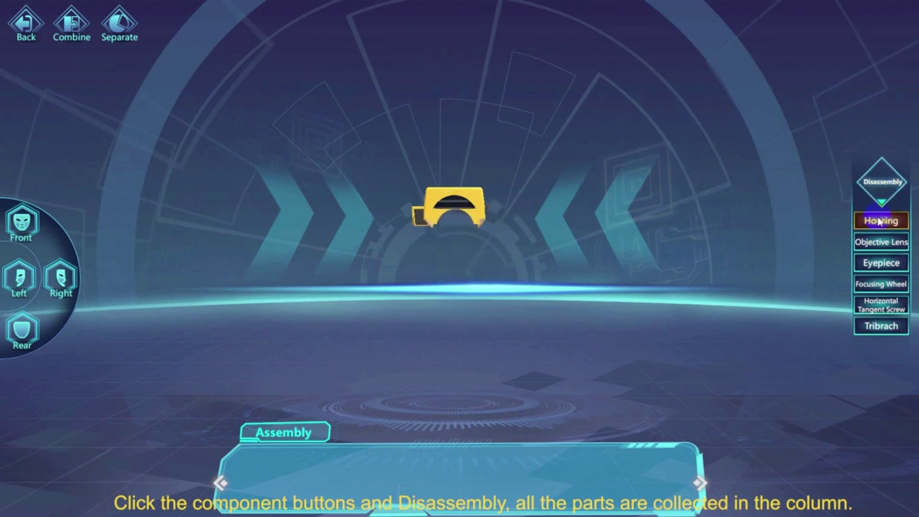
pyautogui.click(878, 194)
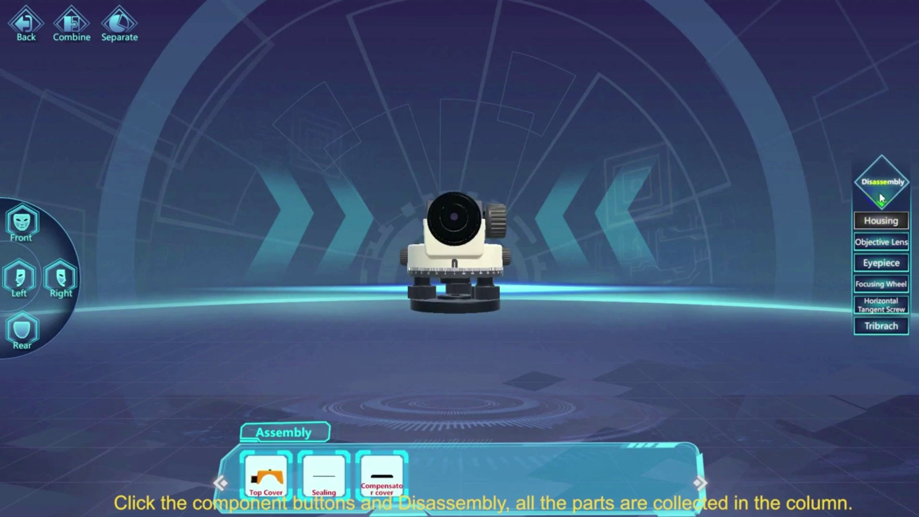
pyautogui.click(884, 244)
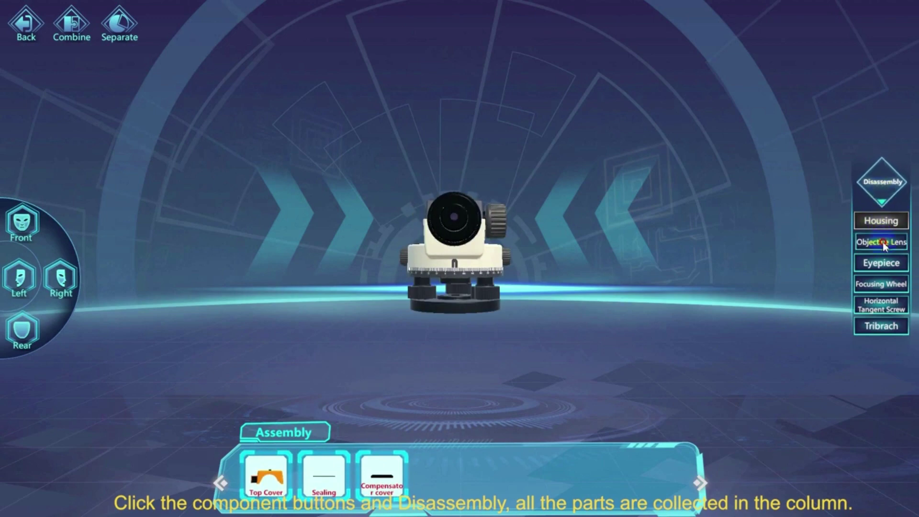
pyautogui.click(882, 182)
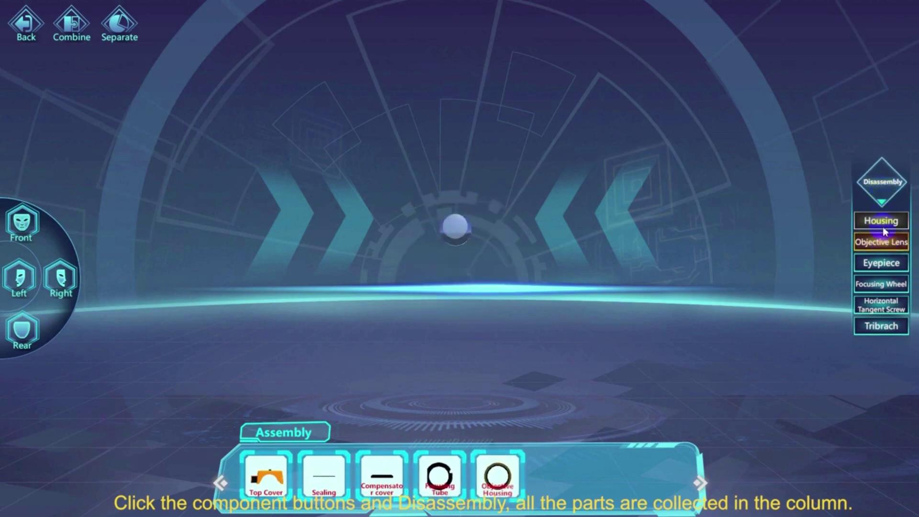
# - Disassemble the Eyepiece and Focusing Wheel components of the level
pyautogui.click(883, 263)
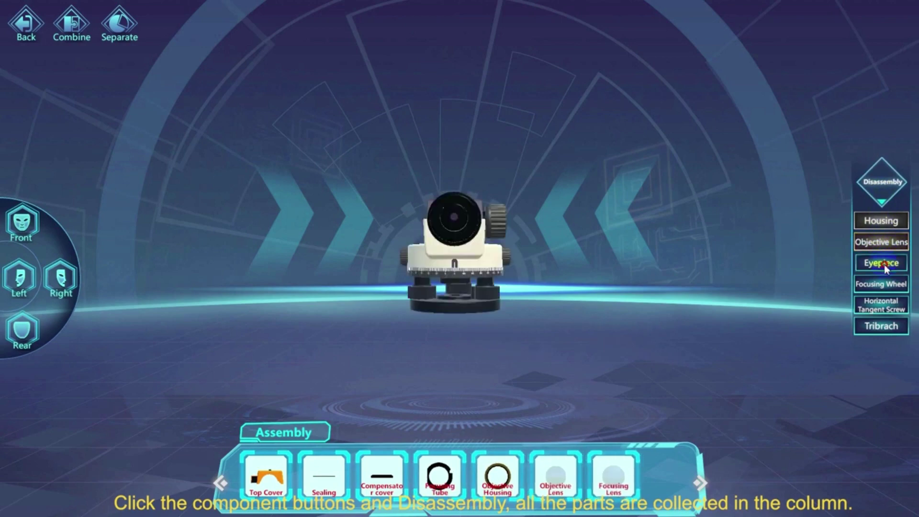
pyautogui.click(884, 183)
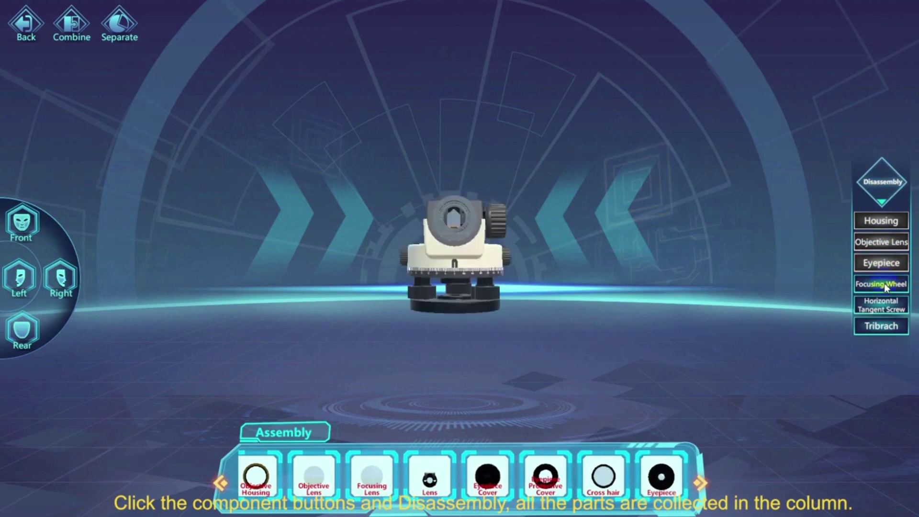
pyautogui.click(884, 283)
pyautogui.click(883, 183)
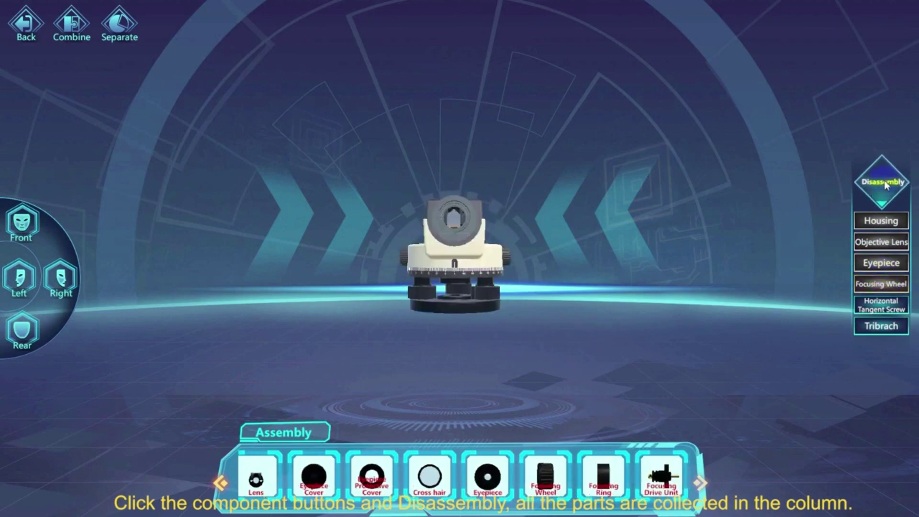
# - Disassemble the Horizontal Tangent Screw and Tribrach components of the level
pyautogui.click(884, 306)
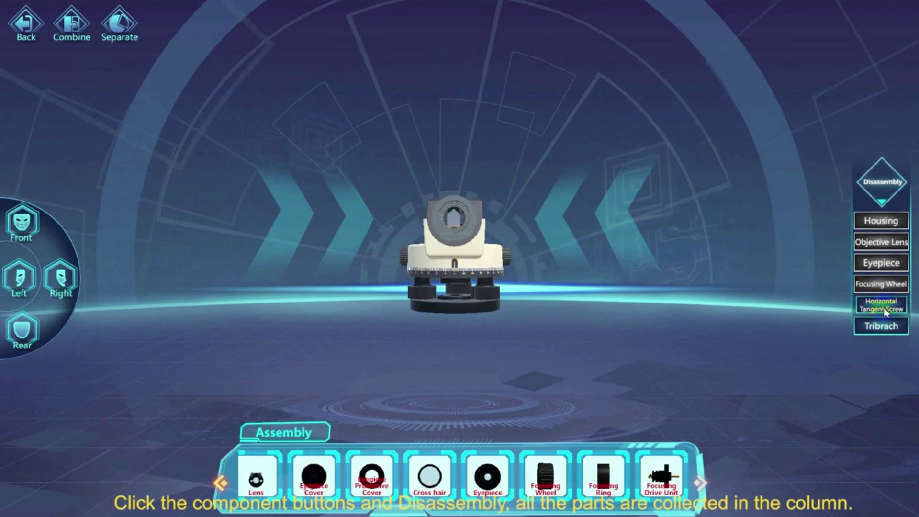
pyautogui.click(883, 188)
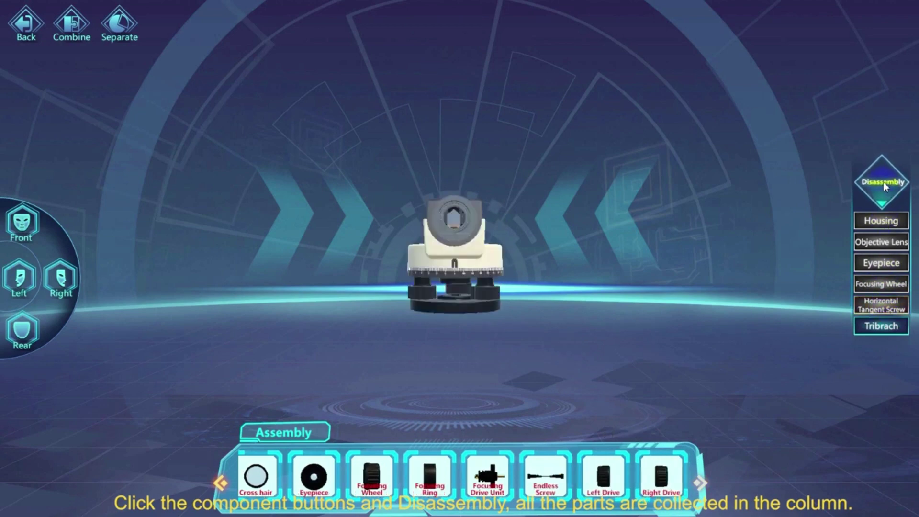
pyautogui.click(885, 328)
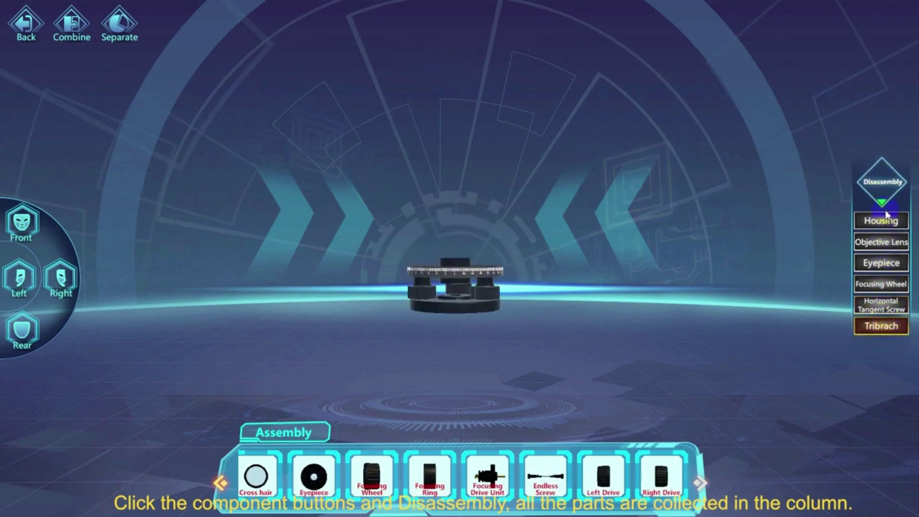
pyautogui.click(883, 189)
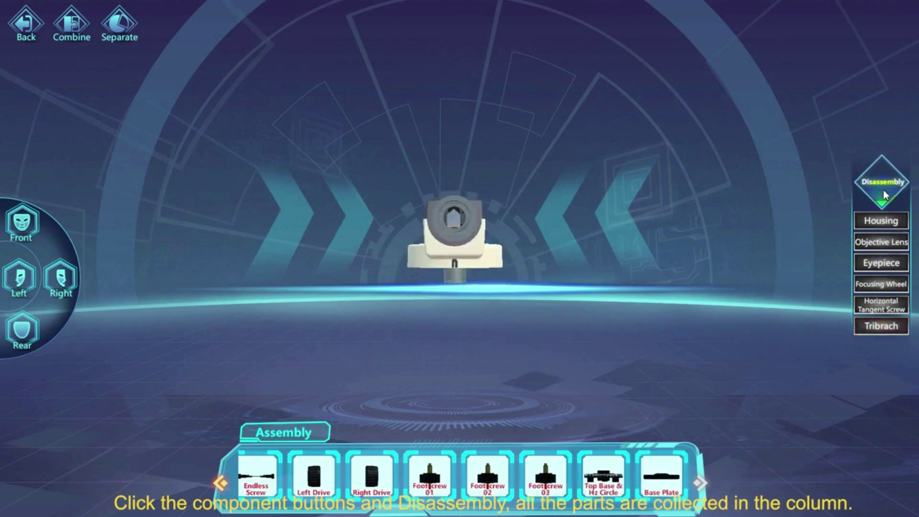
# - Browse the collected disassembled parts back toward the first ones and forward again to the Base Plate
pyautogui.click(220, 484)
pyautogui.click(221, 484)
pyautogui.click(220, 484)
pyautogui.click(221, 483)
pyautogui.click(220, 483)
pyautogui.click(221, 483)
pyautogui.click(220, 484)
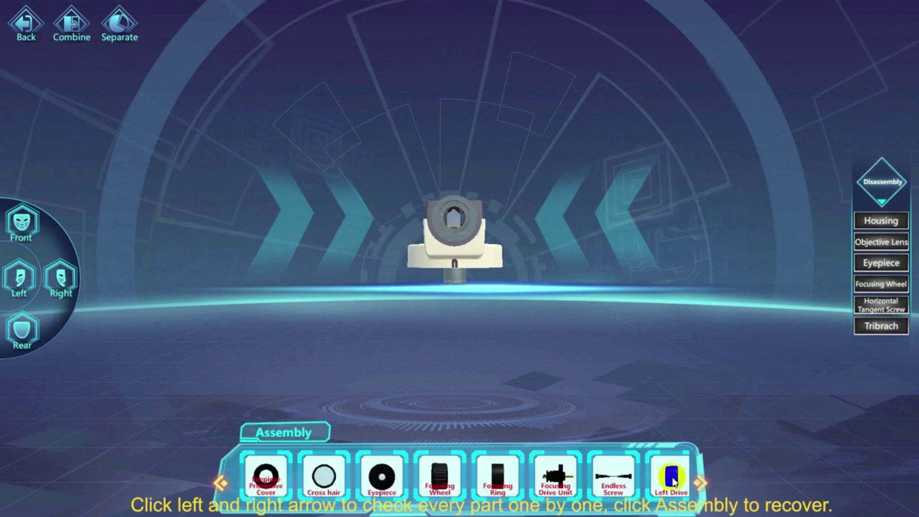
pyautogui.click(699, 485)
pyautogui.click(699, 485)
pyautogui.click(699, 485)
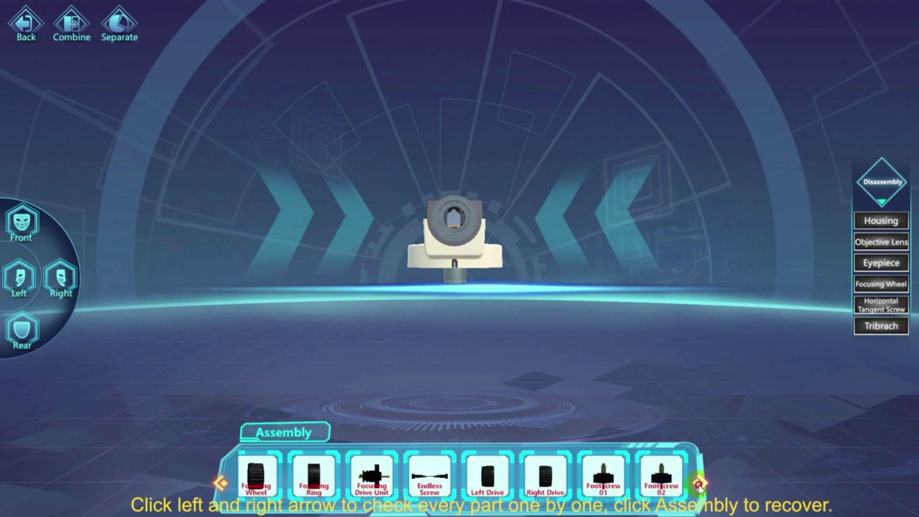
pyautogui.click(699, 485)
pyautogui.click(699, 485)
pyautogui.click(699, 484)
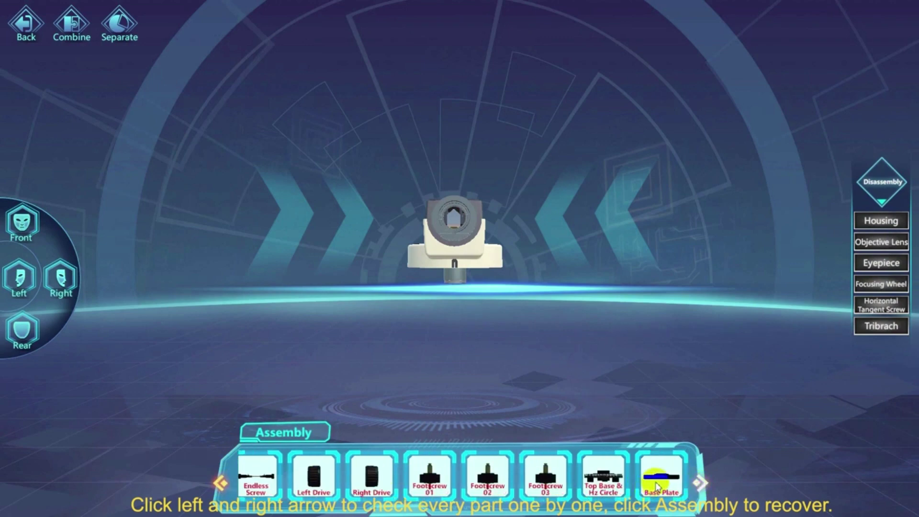
# - Refit the Base Plate, Top Base & Hz Circle and Foot screw 03, and reassemble all remaining parts of the level
pyautogui.moveTo(657, 488); pyautogui.dragTo(601, 365)
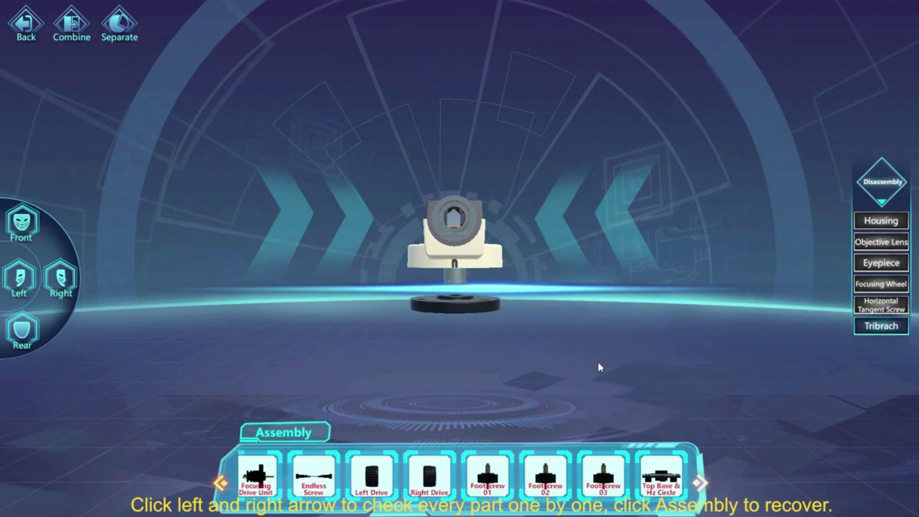
pyautogui.moveTo(660, 478); pyautogui.dragTo(463, 278)
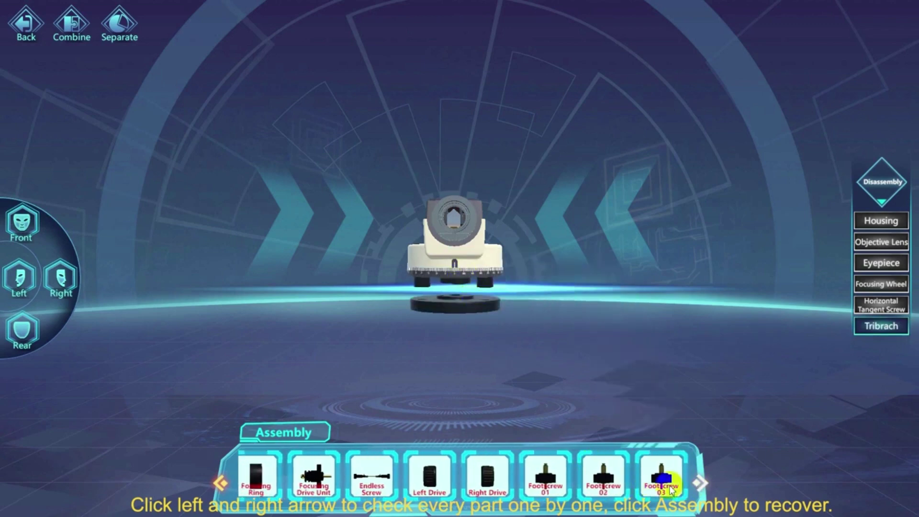
pyautogui.moveTo(663, 479); pyautogui.dragTo(497, 282)
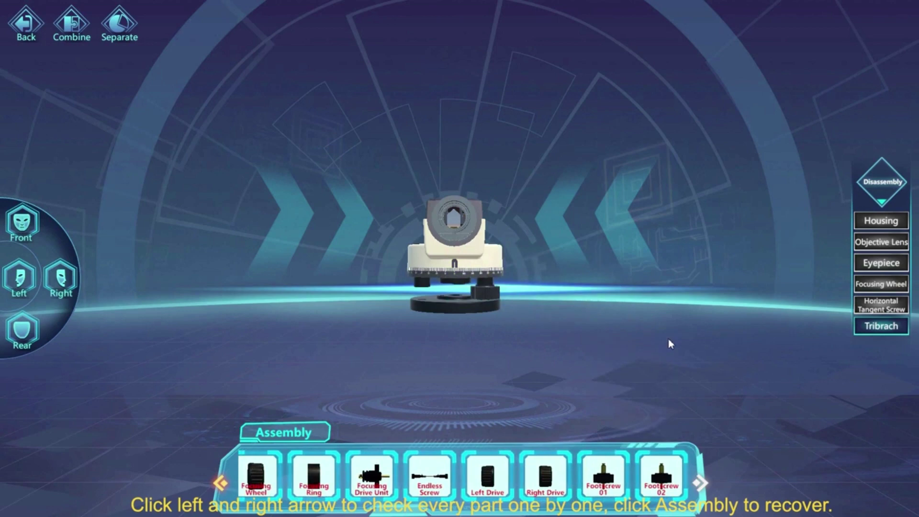
pyautogui.click(274, 434)
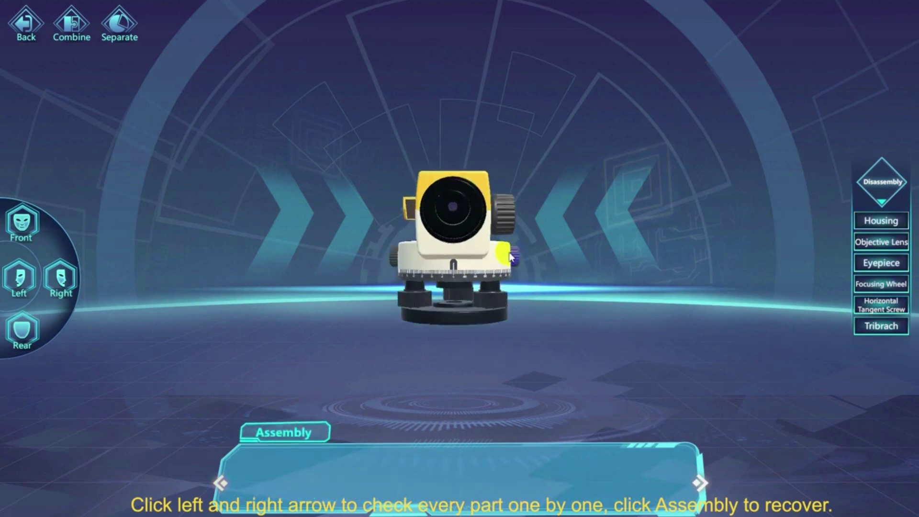
# - Rotate the reassembled level to view it from several sides and display the name of its Left Drive
pyautogui.moveTo(511, 258); pyautogui.dragTo(271, 271)
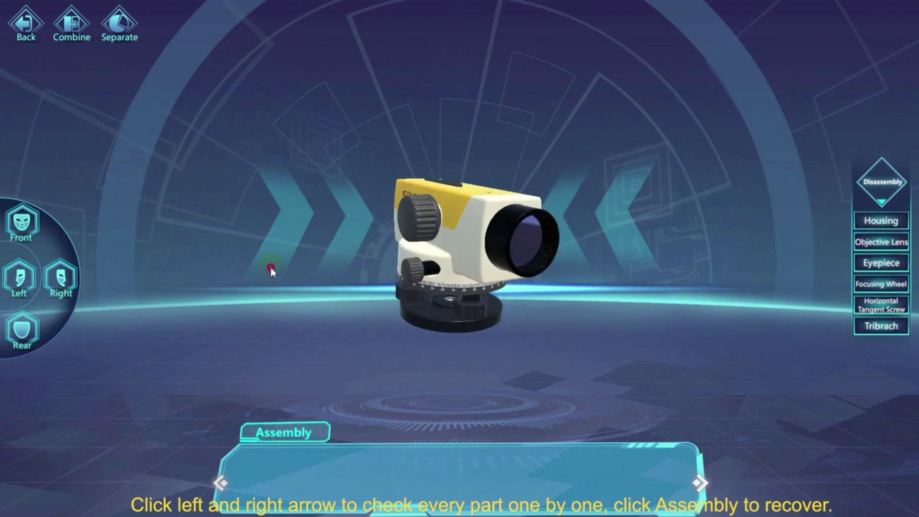
pyautogui.moveTo(611, 240); pyautogui.dragTo(509, 297)
pyautogui.doubleClick(450, 288)
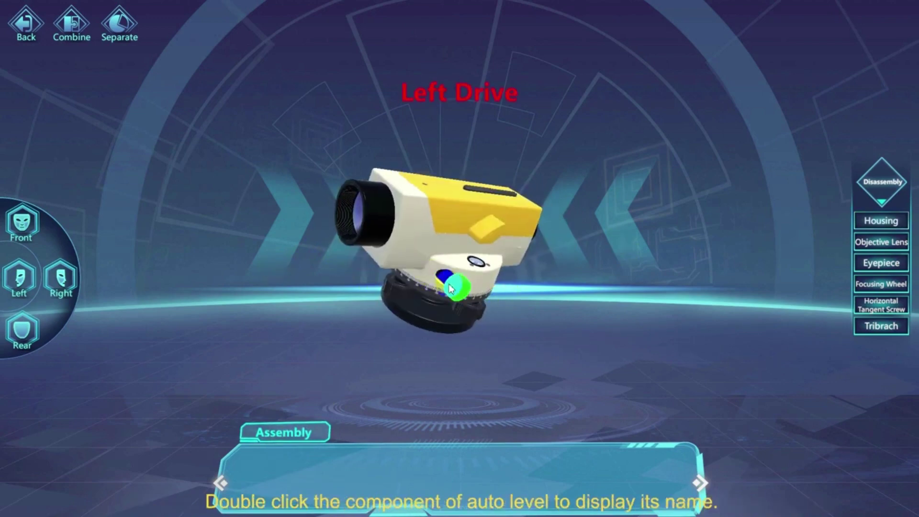
# - Explode the level and display the names of the Eyepiece, Compensator cover, compensator, Left Drive, a foot screw and the Base Plate
pyautogui.click(120, 23)
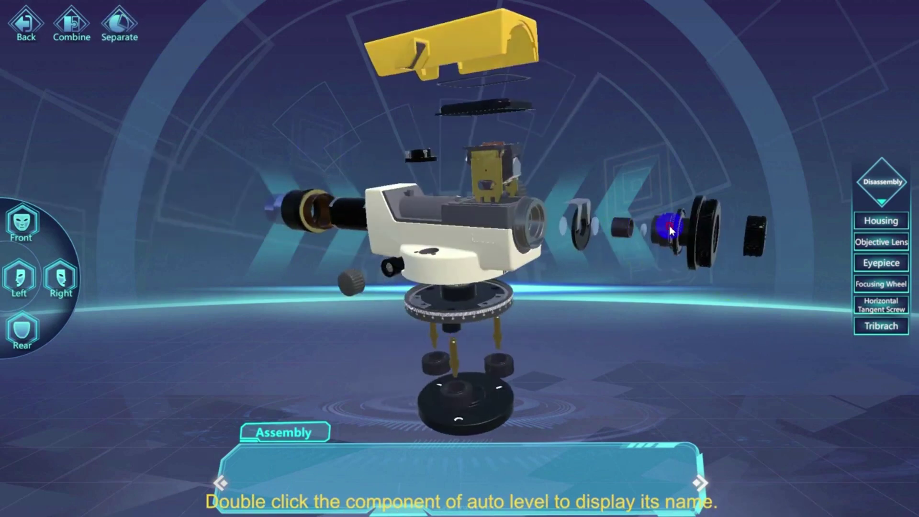
pyautogui.doubleClick(670, 230)
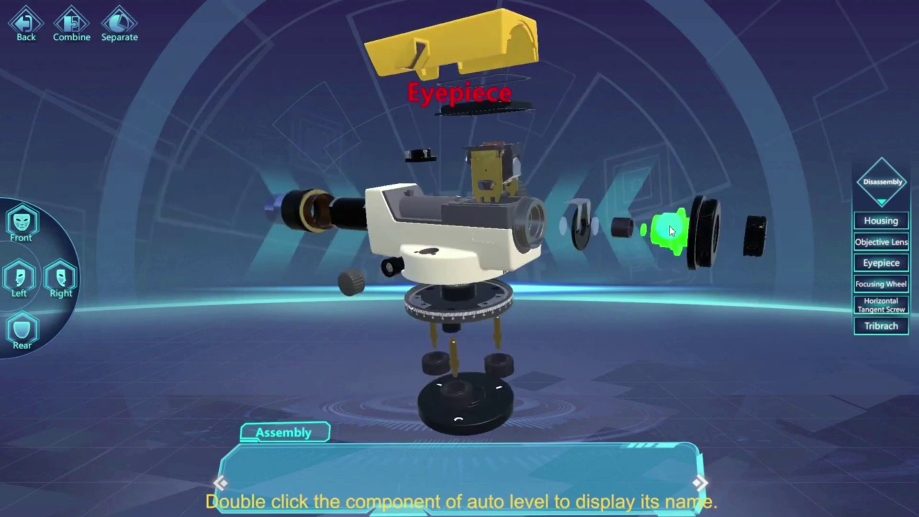
pyautogui.doubleClick(490, 110)
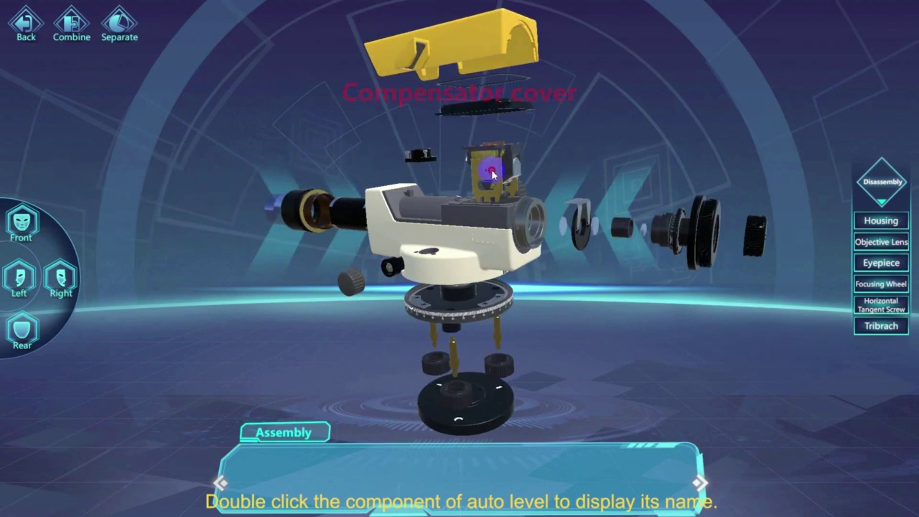
pyautogui.doubleClick(493, 175)
pyautogui.doubleClick(356, 283)
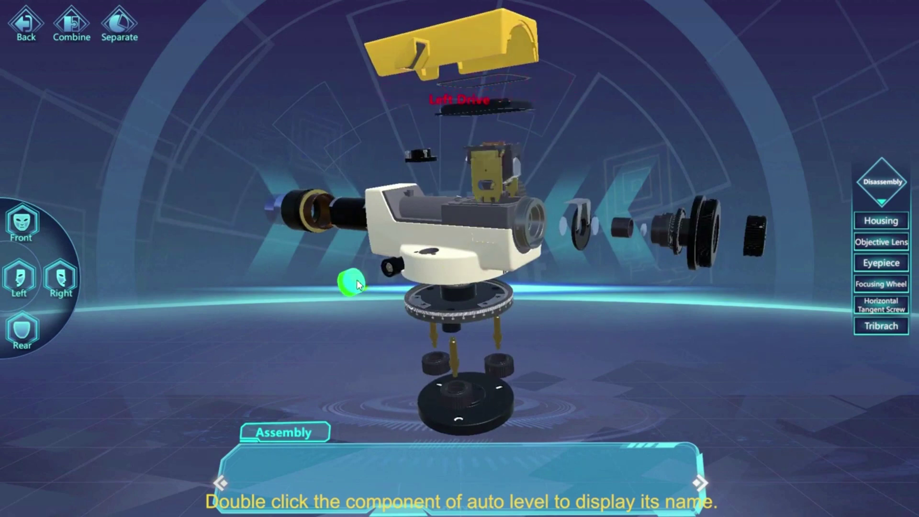
pyautogui.doubleClick(502, 370)
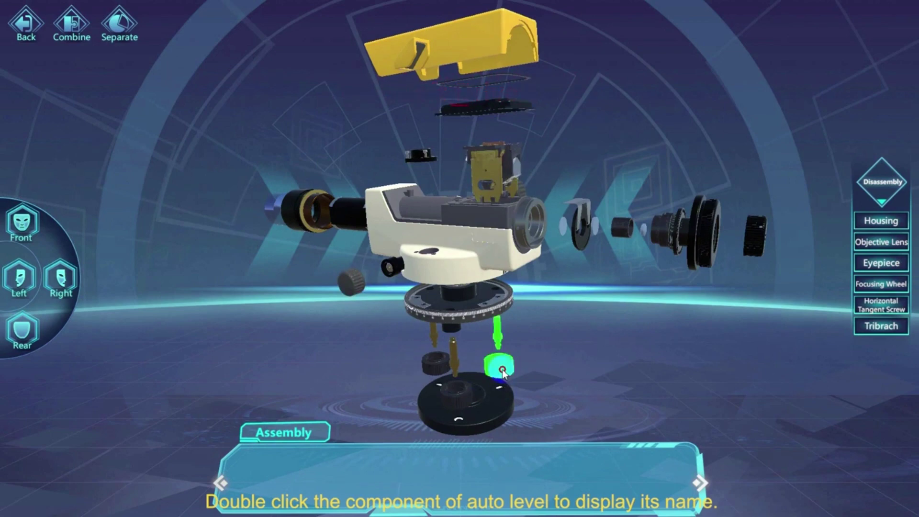
pyautogui.doubleClick(483, 419)
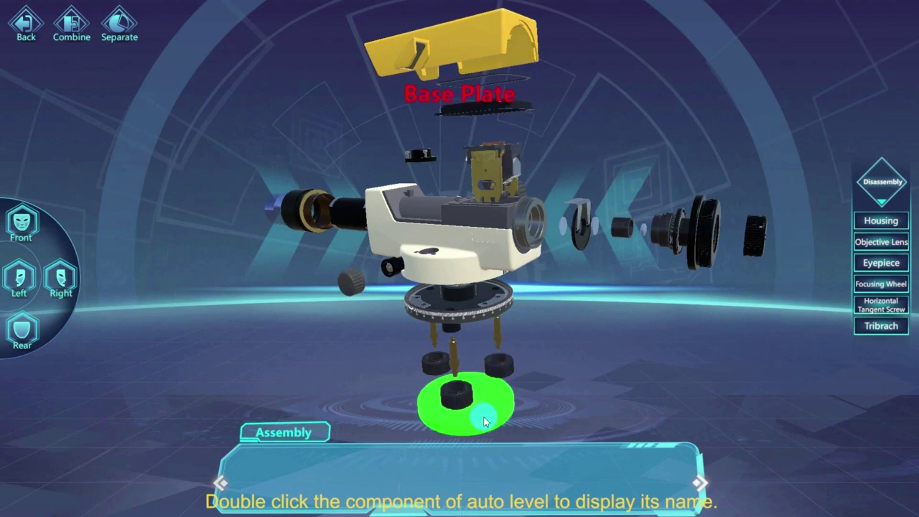
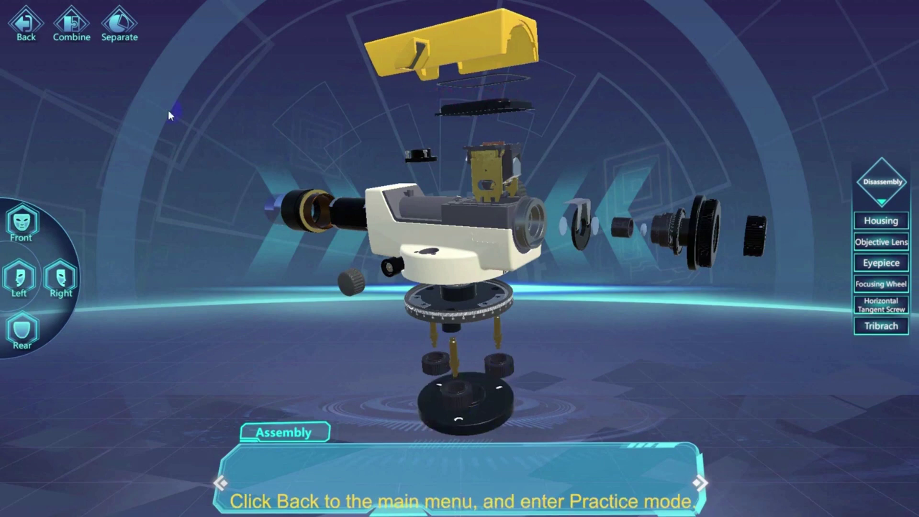
# - Recombine the exploded level, restore its front view and return to the main menu
pyautogui.click(67, 35)
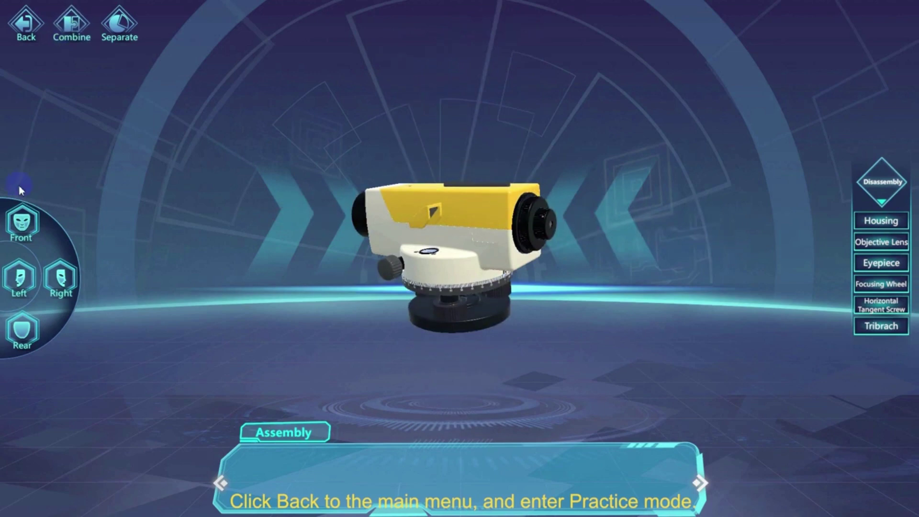
pyautogui.click(22, 221)
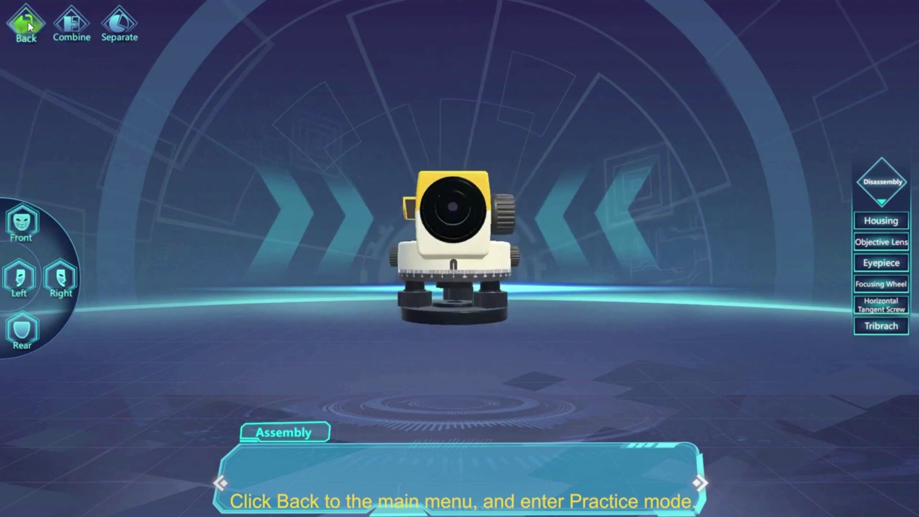
pyautogui.click(28, 25)
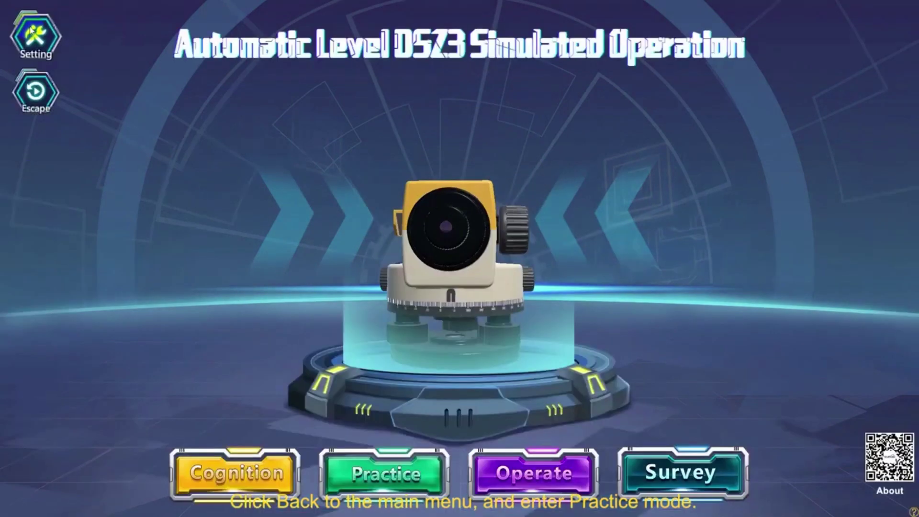
# - Enter Practice mode and start the Reading exercise for the 4687 staff, switching to the black face and back to the red face
pyautogui.click(343, 469)
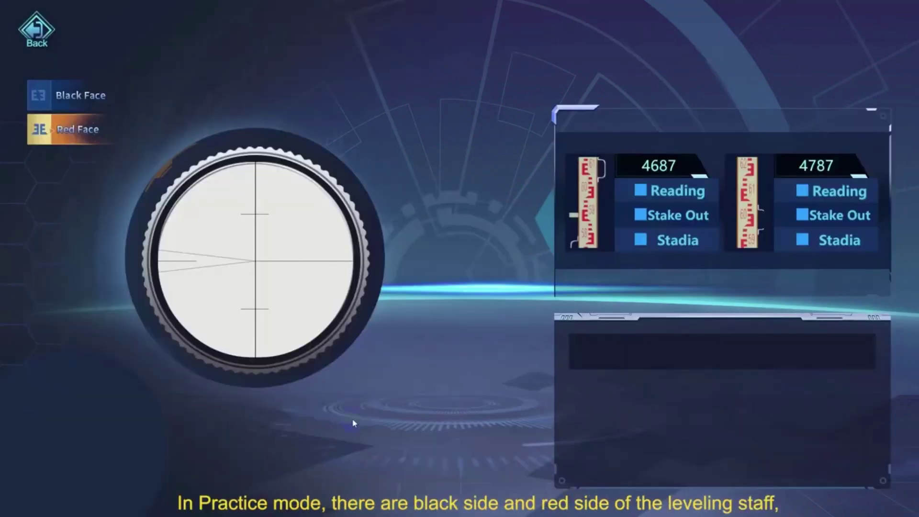
pyautogui.click(594, 214)
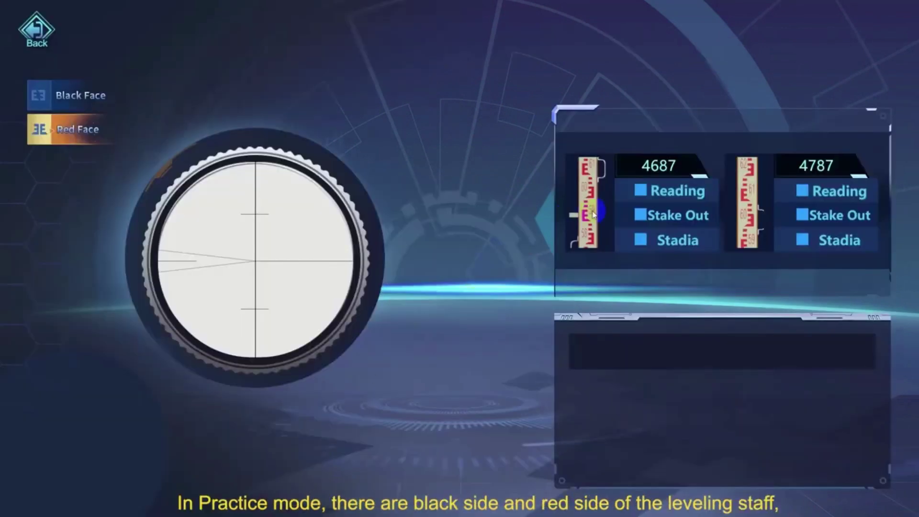
pyautogui.click(642, 192)
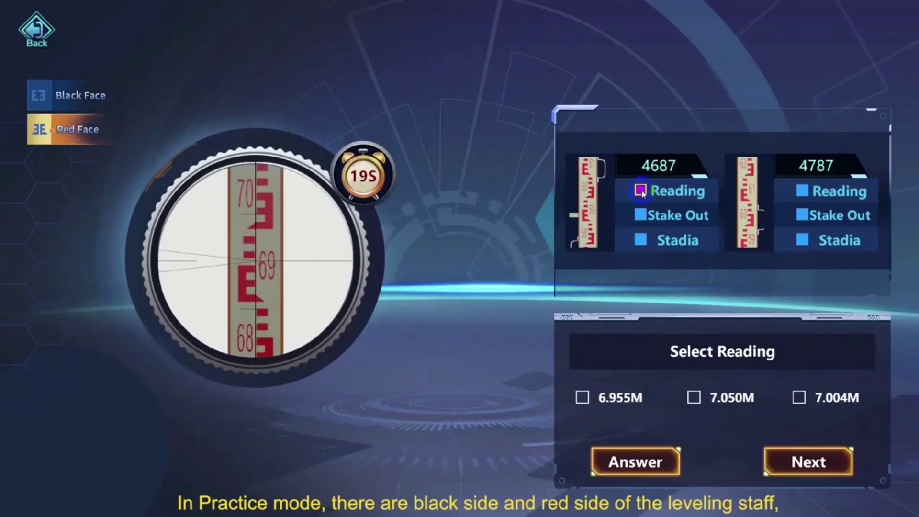
pyautogui.click(83, 98)
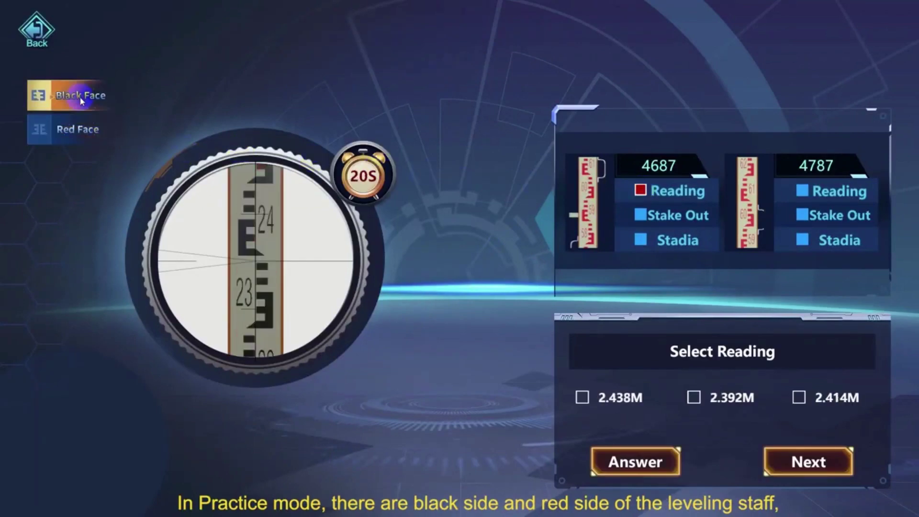
pyautogui.click(78, 138)
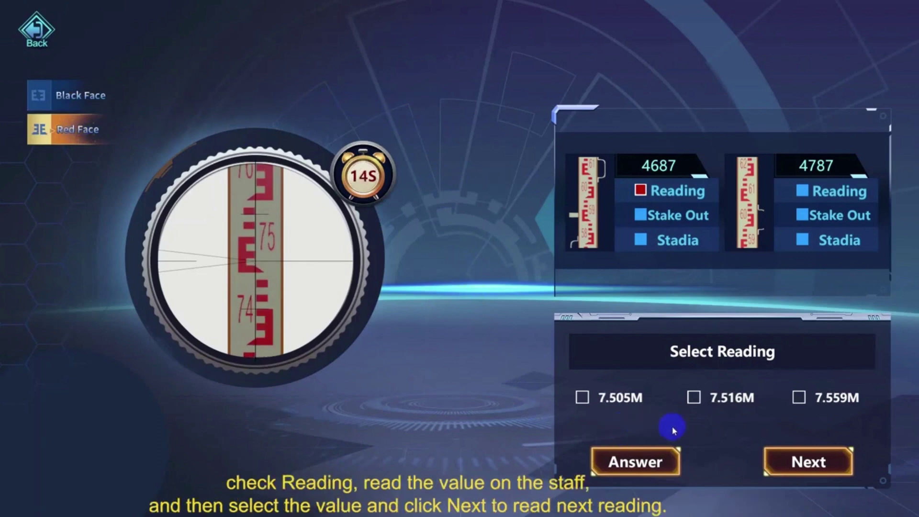
# - Answer the staff reading question with 7.559M, reveal the answer, and correct the selection to 7.516M
pyautogui.click(799, 398)
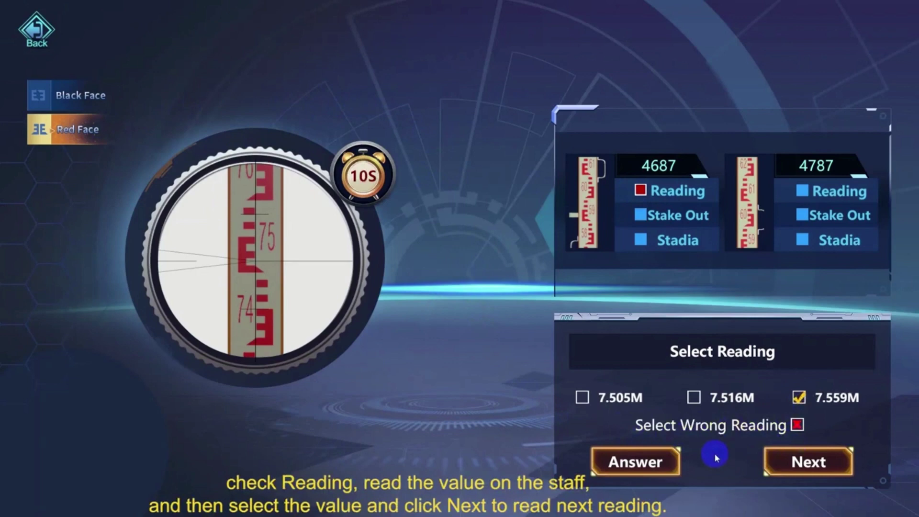
pyautogui.click(667, 463)
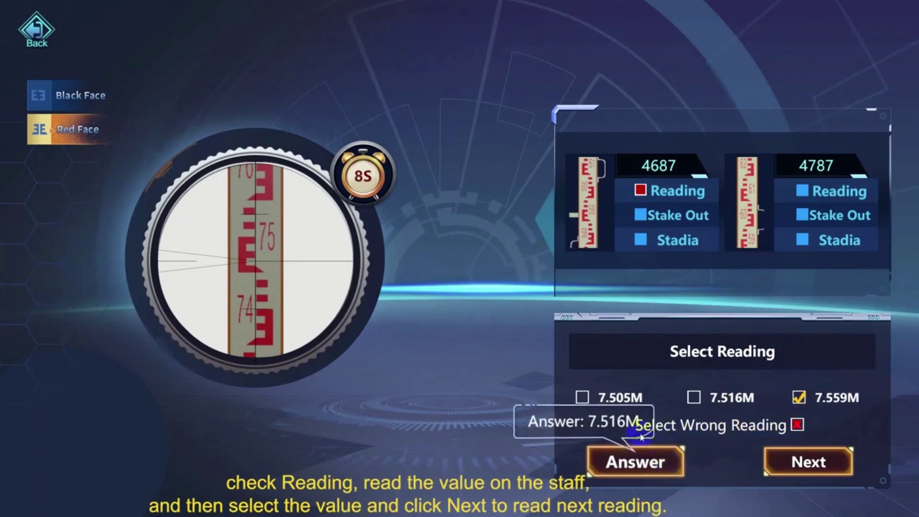
pyautogui.click(694, 400)
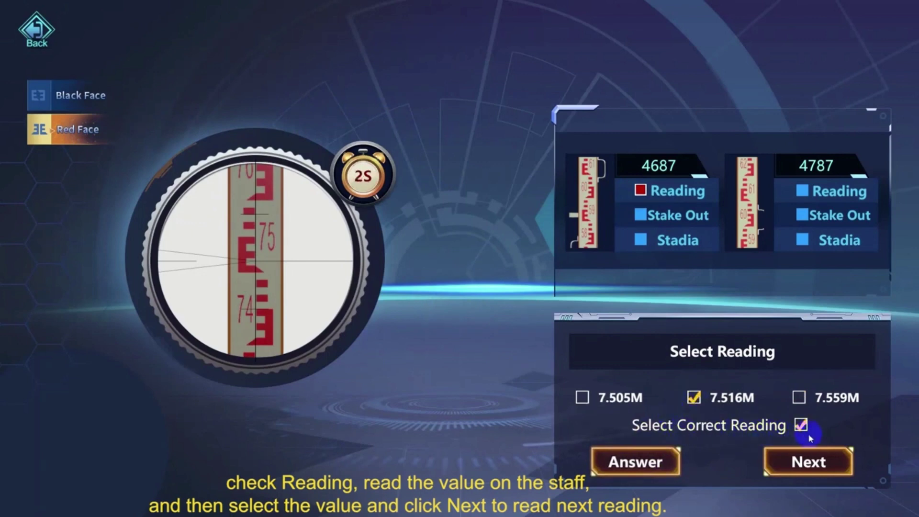
# - Practise Stake Out with the 4687 staff, moving the staff to 5.900M and to 6.449M and checking each position
pyautogui.click(640, 215)
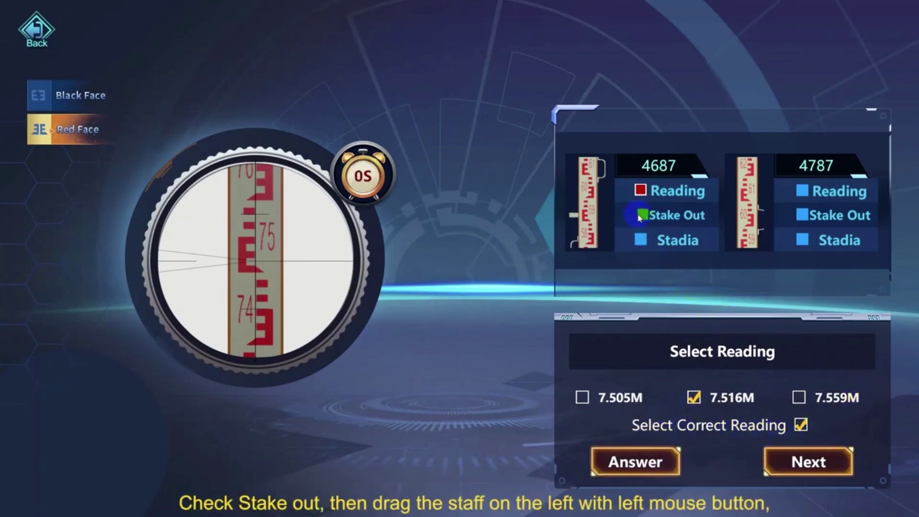
pyautogui.click(640, 216)
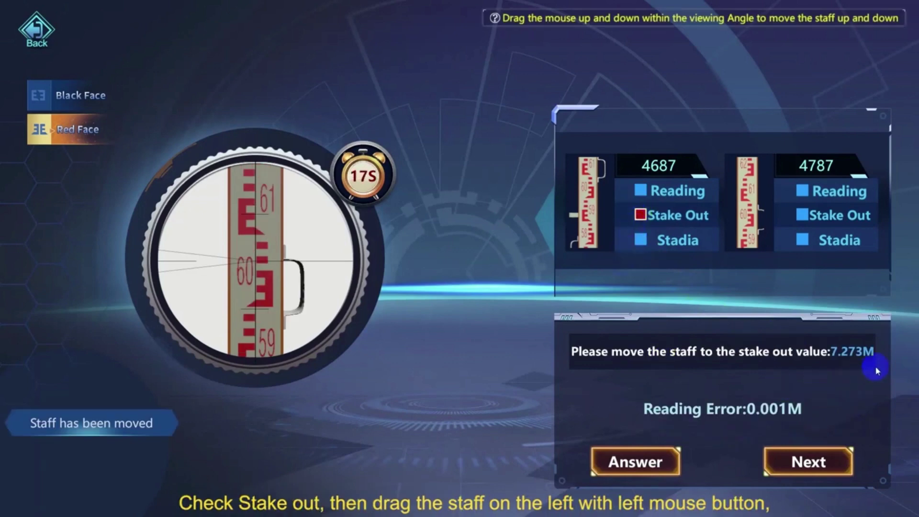
pyautogui.moveTo(260, 209); pyautogui.dragTo(262, 431)
pyautogui.moveTo(269, 225); pyautogui.dragTo(272, 297)
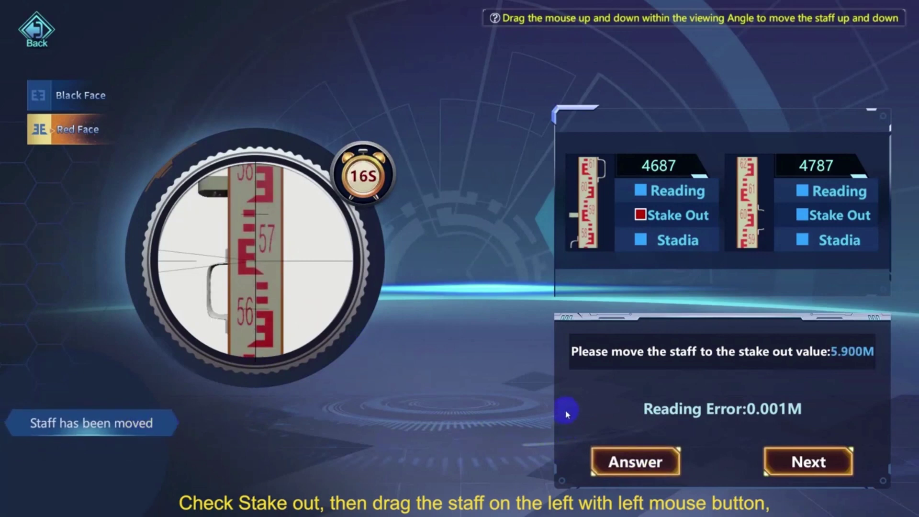
pyautogui.moveTo(249, 225); pyautogui.dragTo(266, 238)
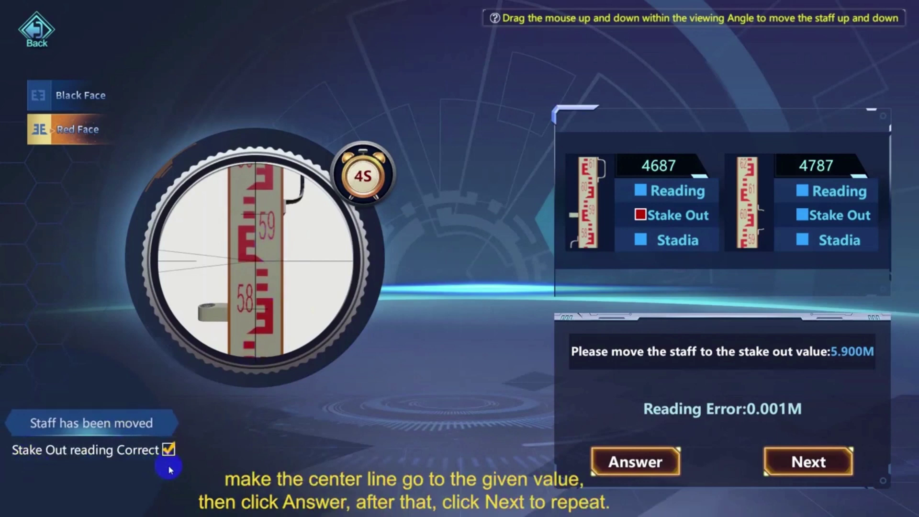
pyautogui.click(785, 462)
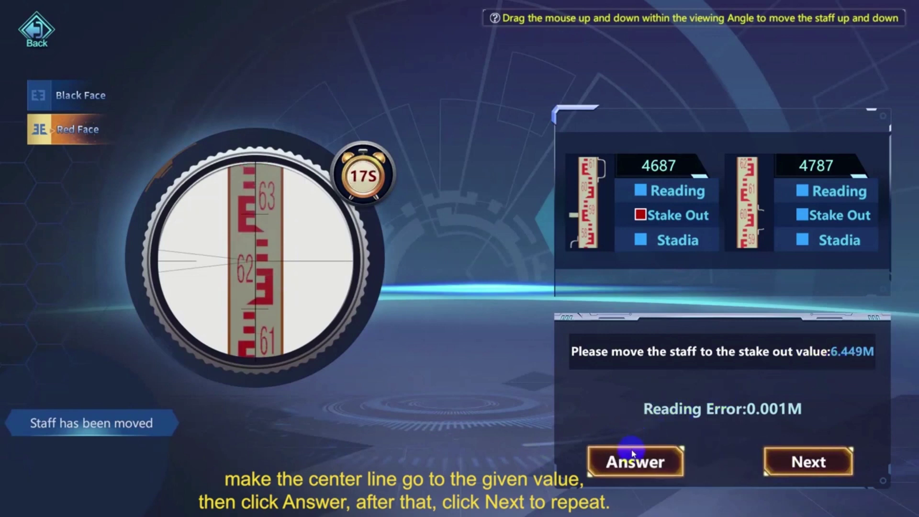
pyautogui.moveTo(632, 452); pyautogui.dragTo(297, 307)
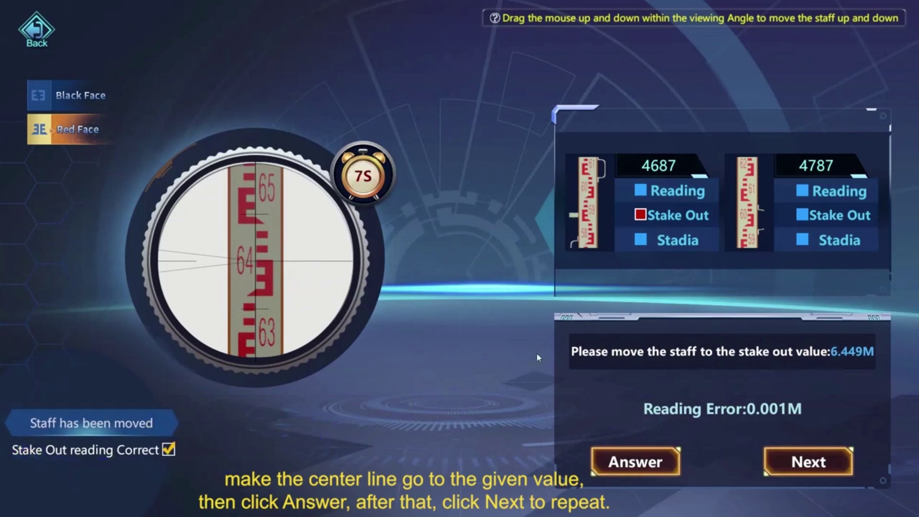
# - Practise Stadia with the 4687 staff by trying 11.1M, revealing the answer and selecting 10.7M, and return to the main menu
pyautogui.click(642, 240)
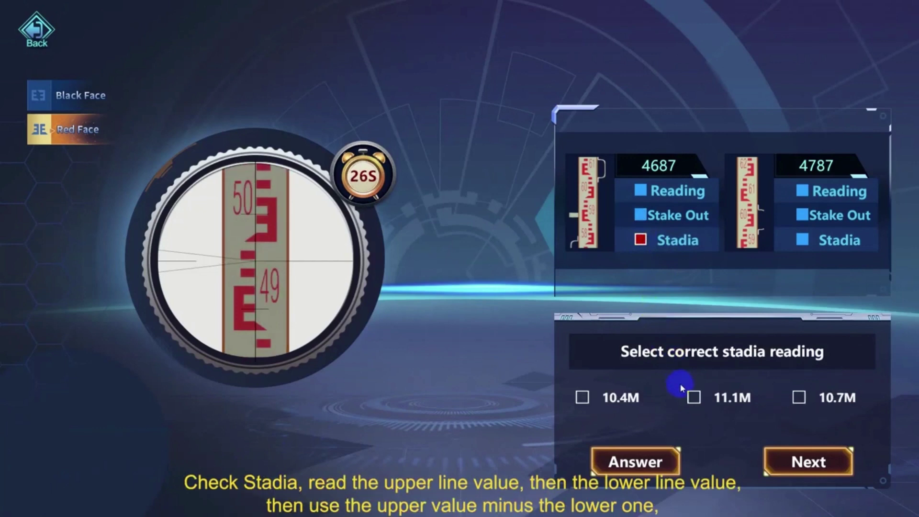
pyautogui.click(694, 397)
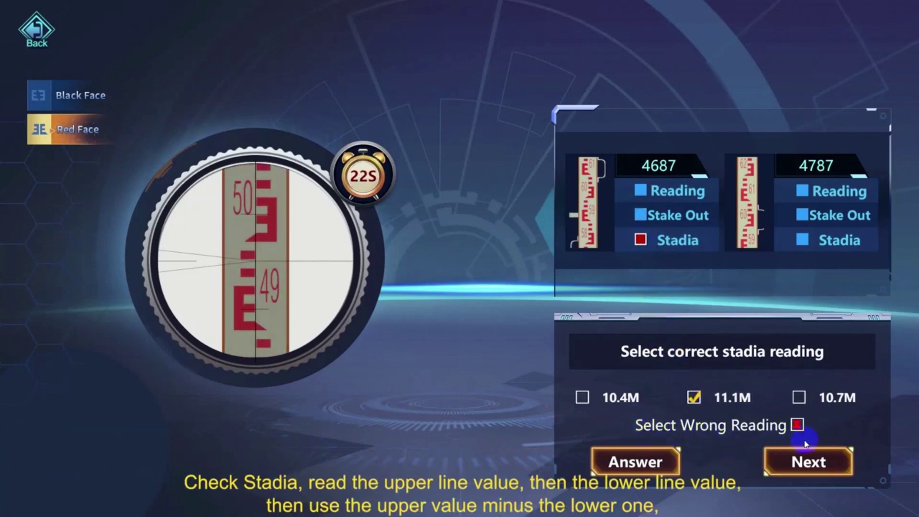
pyautogui.click(604, 461)
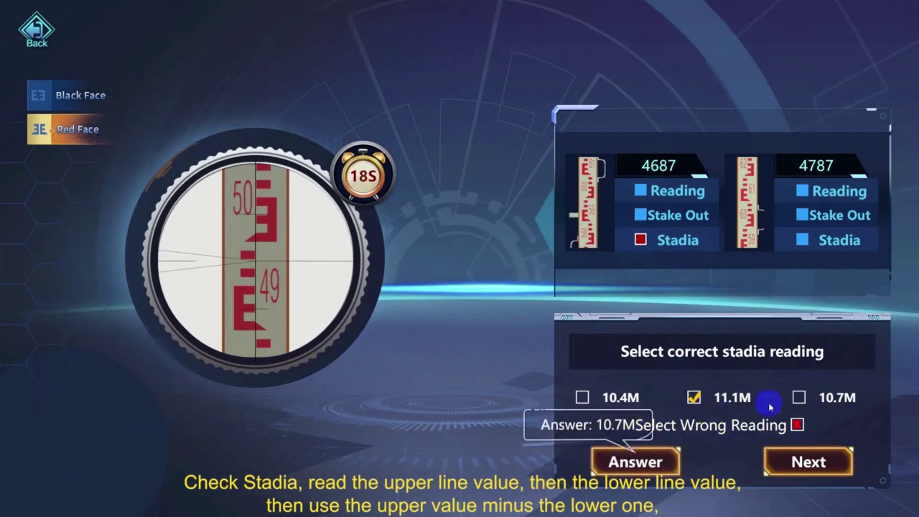
pyautogui.click(799, 398)
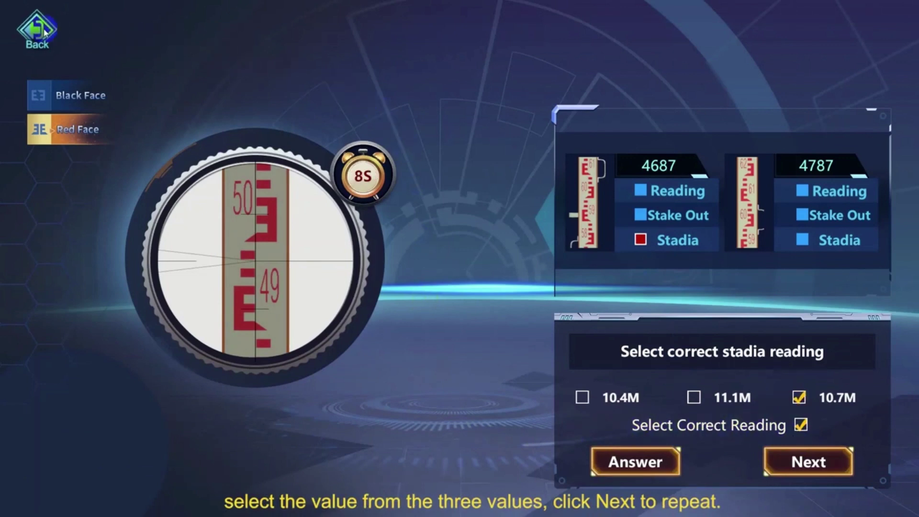
pyautogui.click(44, 31)
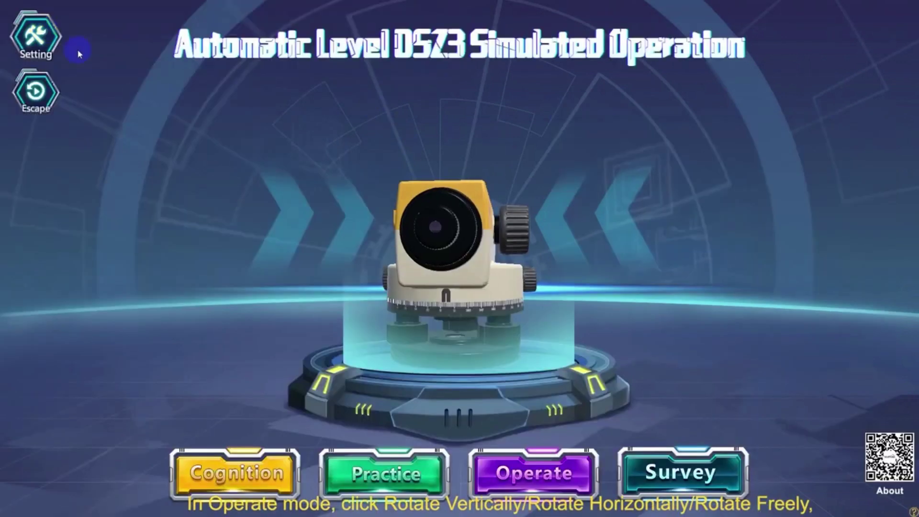
# - Enter Operate mode, rotate the level vertically, horizontally and freely, and reset it to the front view
pyautogui.click(502, 460)
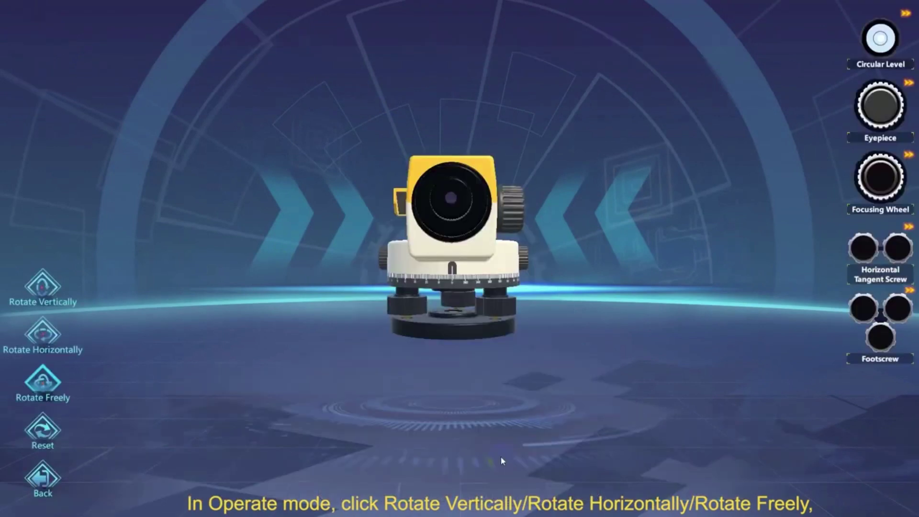
pyautogui.click(42, 287)
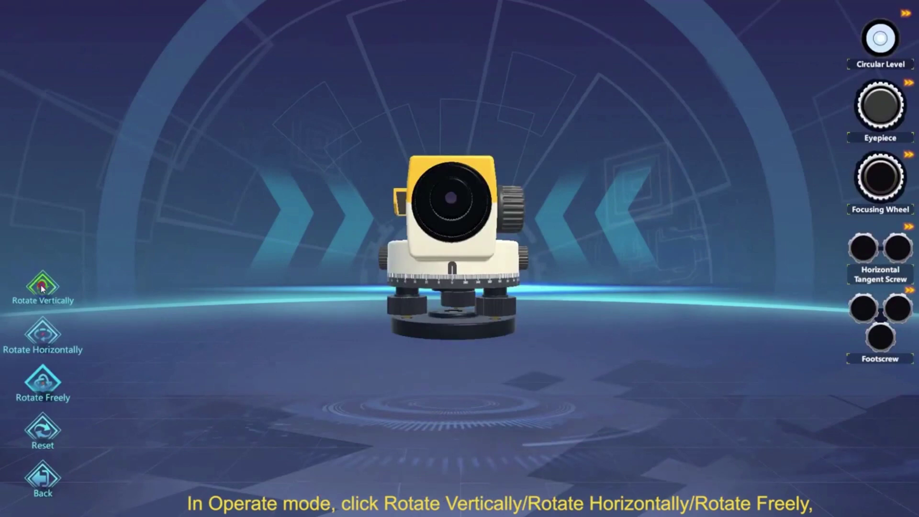
pyautogui.moveTo(391, 90); pyautogui.dragTo(419, 90)
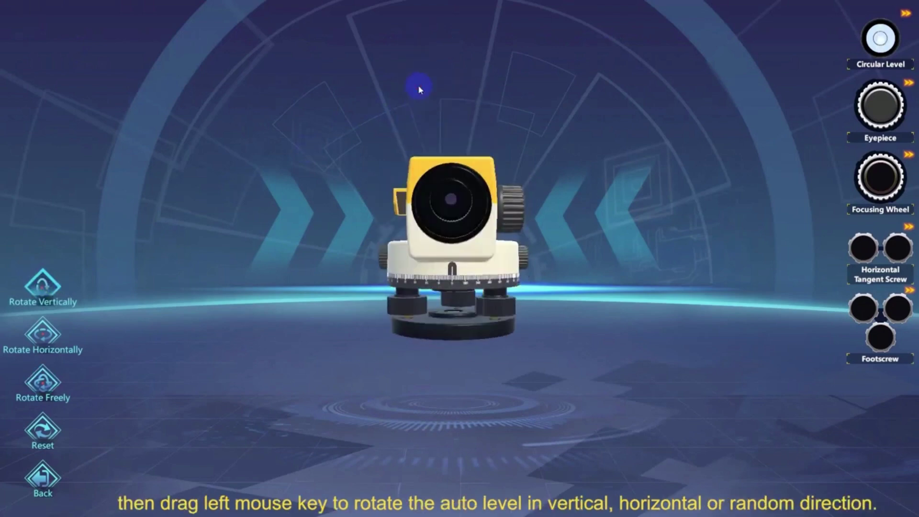
pyautogui.click(40, 334)
pyautogui.moveTo(302, 222); pyautogui.dragTo(293, 250)
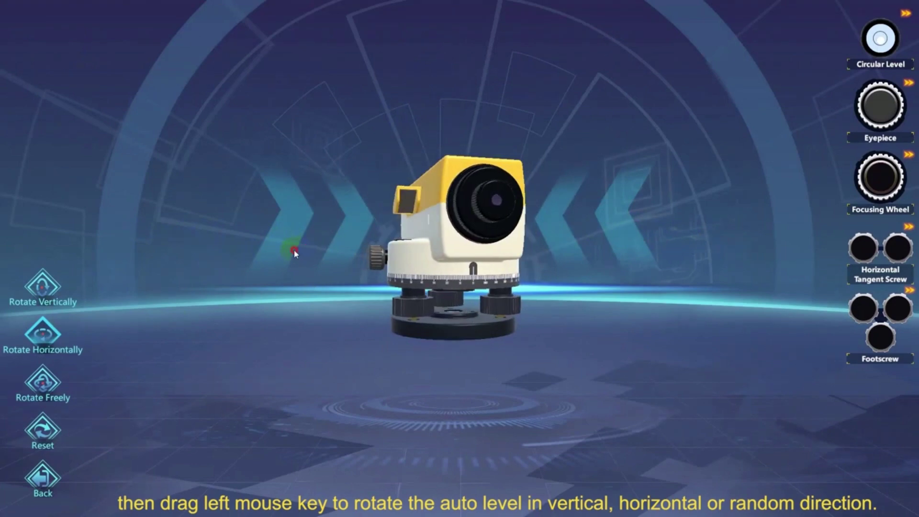
pyautogui.click(43, 386)
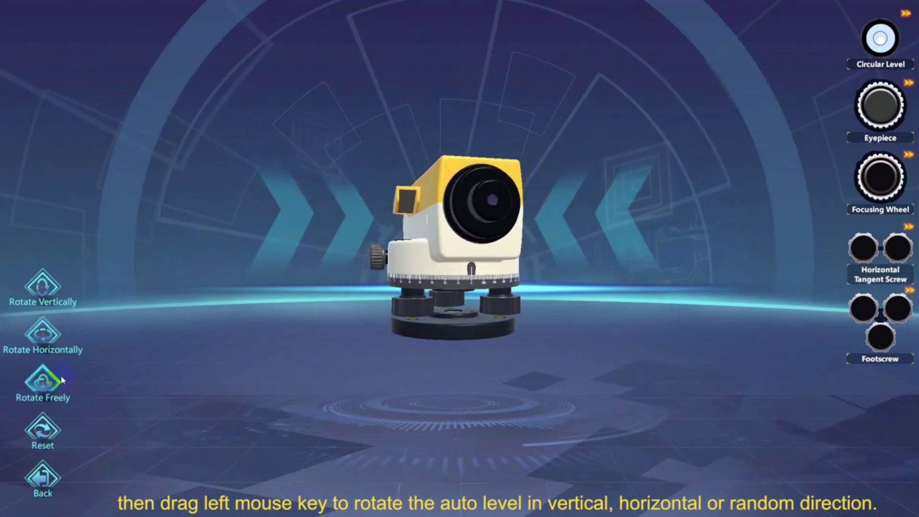
pyautogui.moveTo(522, 114); pyautogui.dragTo(513, 154)
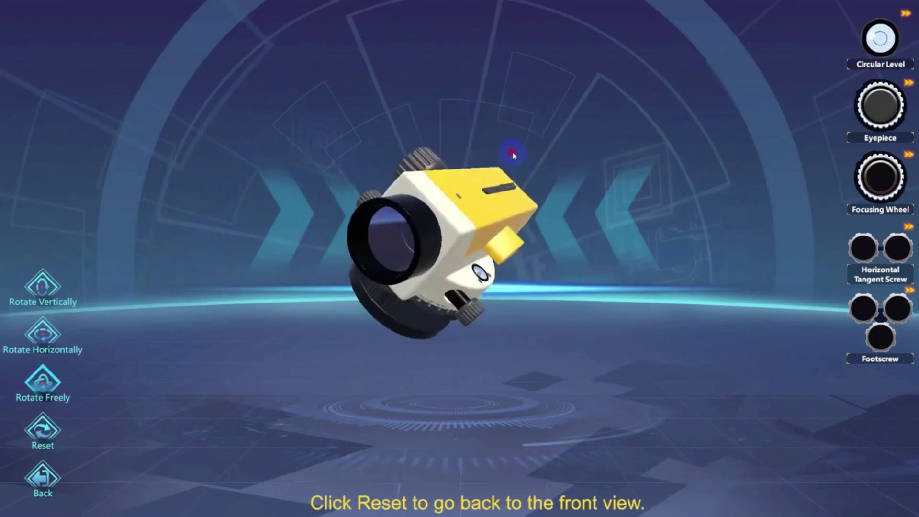
pyautogui.click(42, 431)
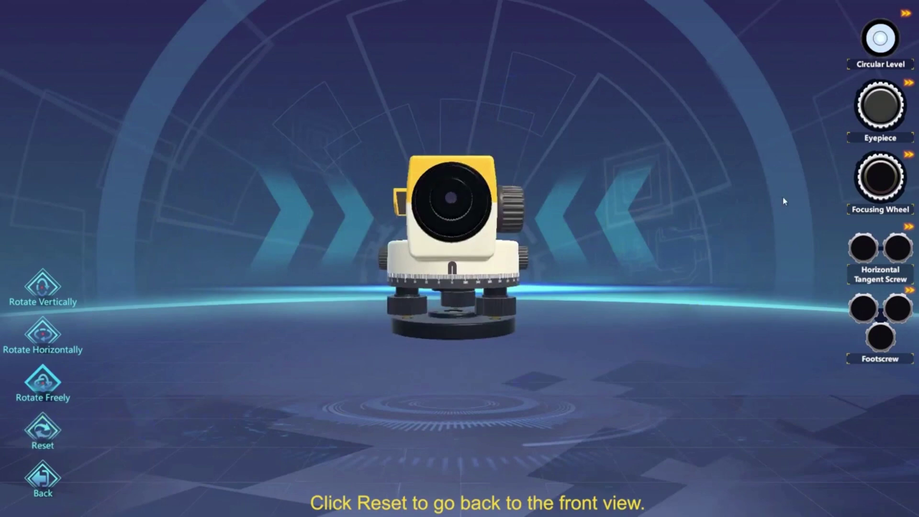
# - Try the eyepiece, focusing wheel, horizontal tangent screw and footscrew controls on the level, and return to the main menu
pyautogui.moveTo(877, 110)
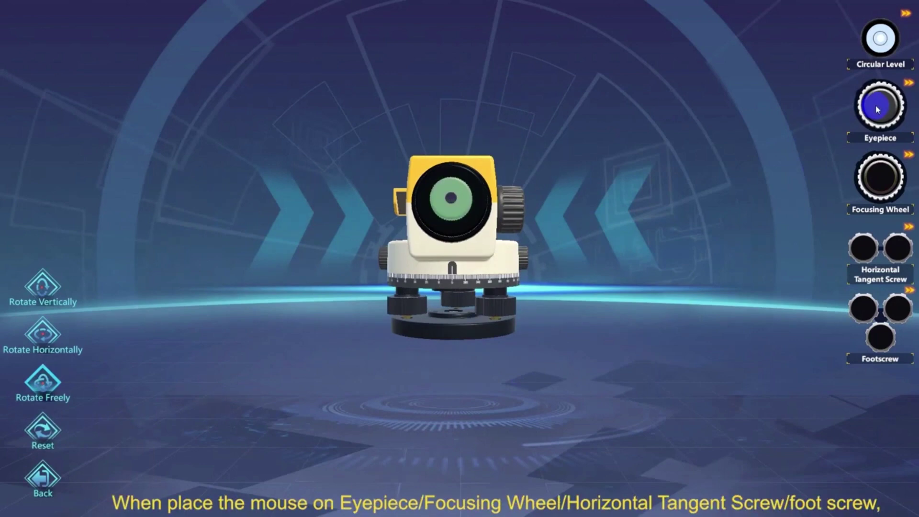
pyautogui.moveTo(879, 182)
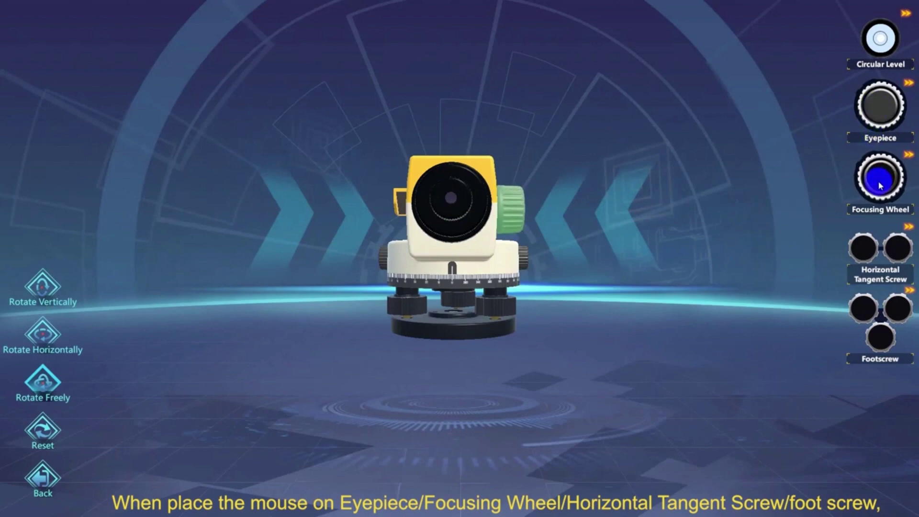
pyautogui.moveTo(864, 250)
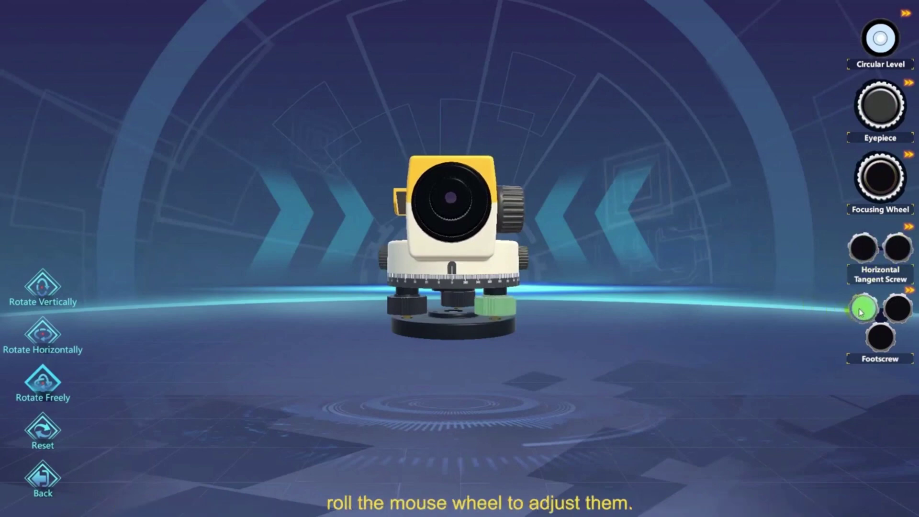
pyautogui.scroll(-3, 861, 312)
pyautogui.click(895, 311)
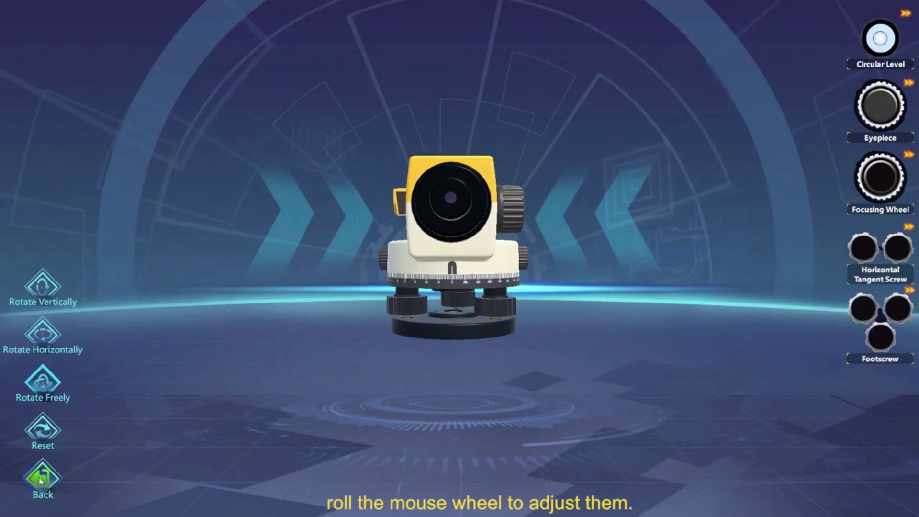
pyautogui.click(41, 478)
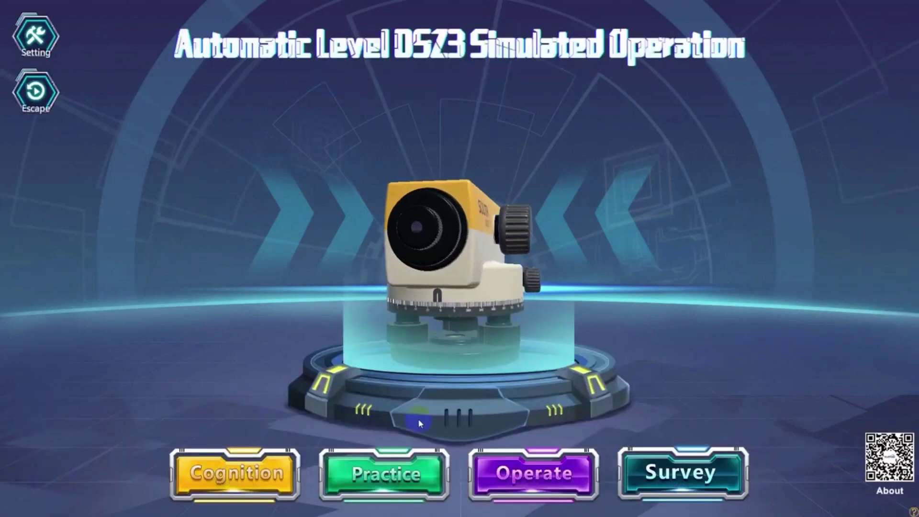
# - Enter Survey mode, move the view forward, backward and around the tripod, and reset the view
pyautogui.click(729, 470)
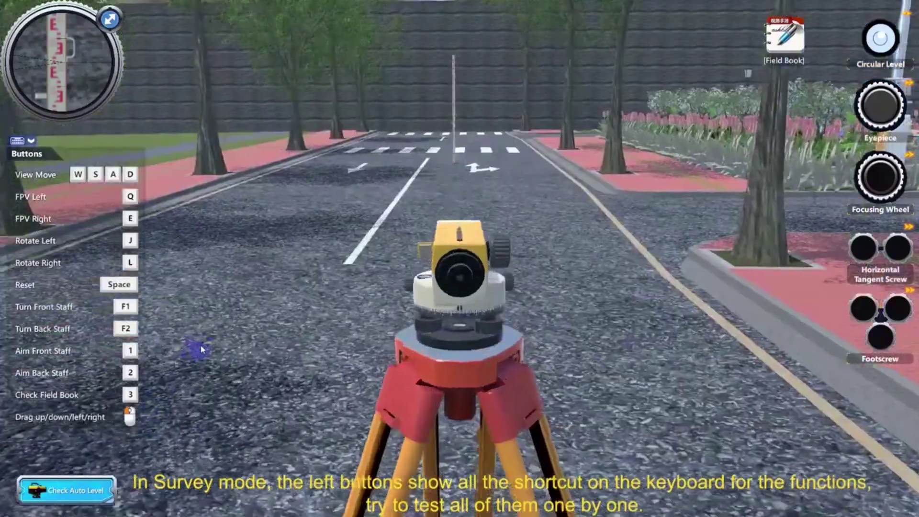
pyautogui.press('w')
pyautogui.press('s')
pyautogui.press('s')
pyautogui.press('w')
pyautogui.press('d')
pyautogui.press('d')
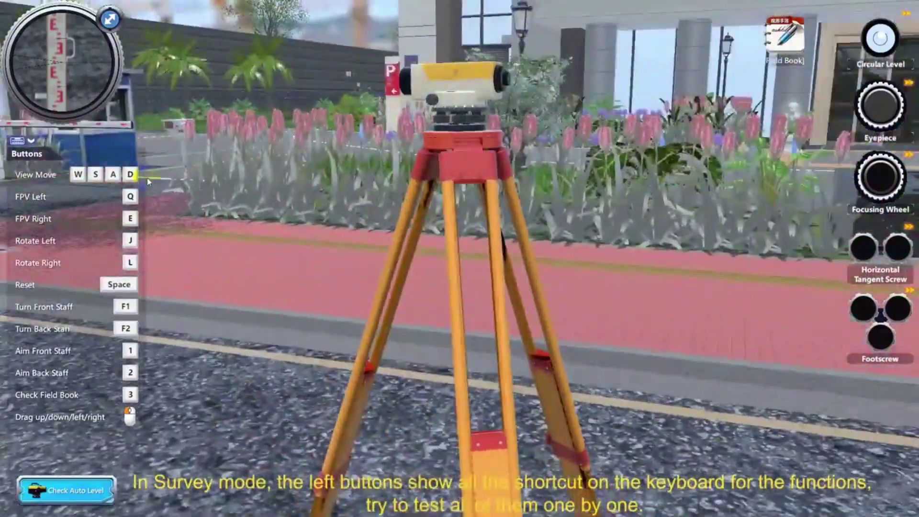
pyautogui.press('d')
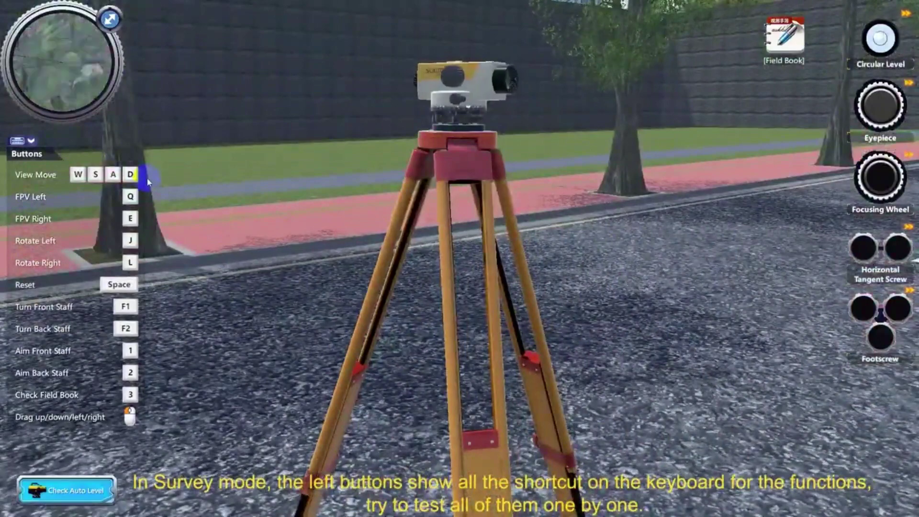
pyautogui.press('space')
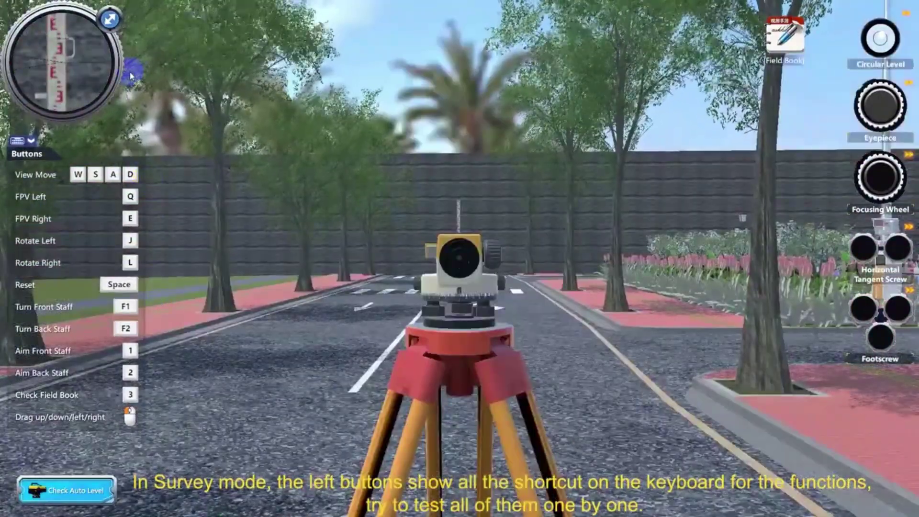
# - Turn to the back staff and back to the front staff, check the field book, and swing the scene view around the instrument
pyautogui.press('F2')
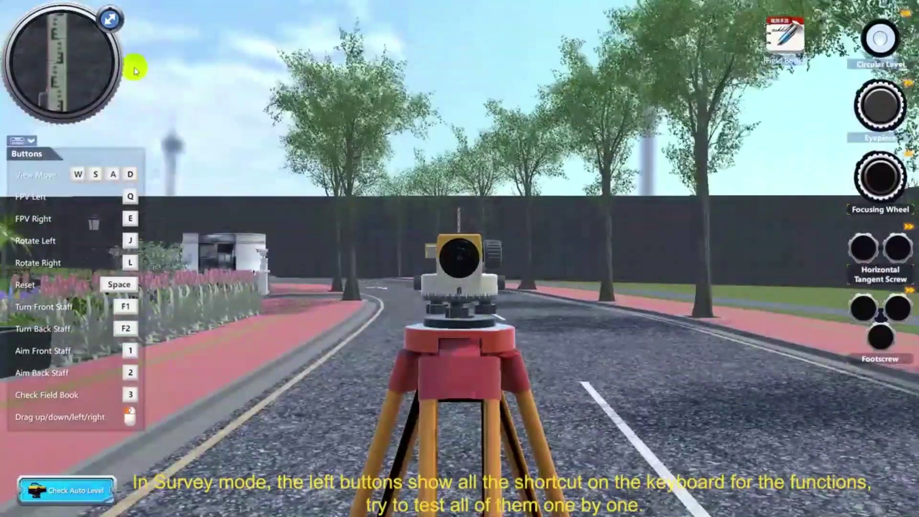
pyautogui.press('F1')
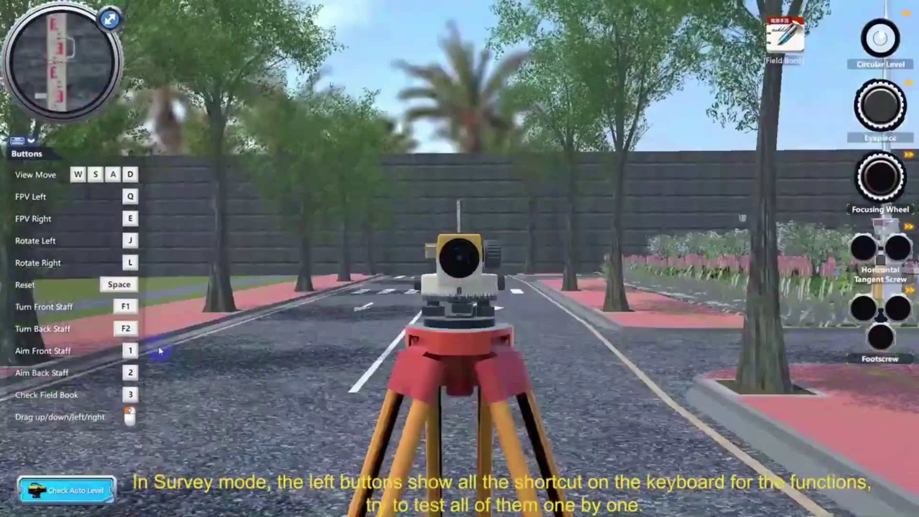
pyautogui.press('3')
pyautogui.click(663, 110)
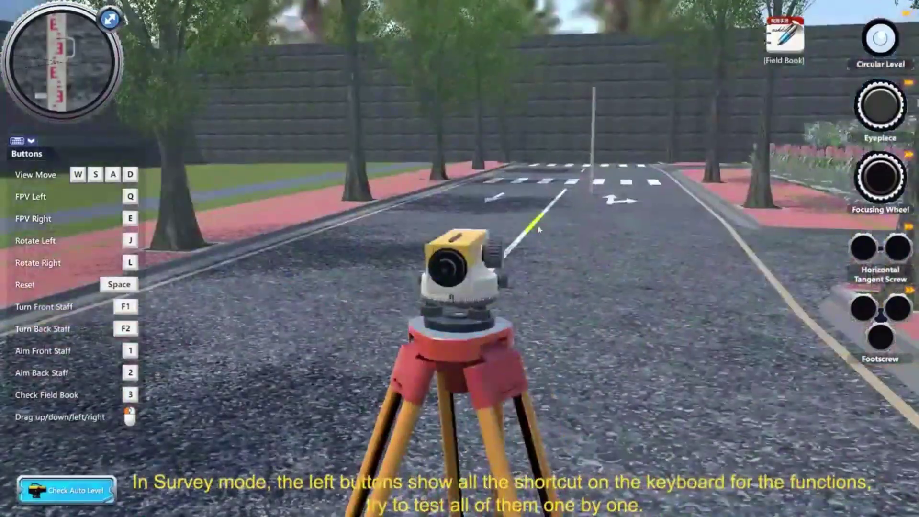
pyautogui.moveTo(544, 205); pyautogui.dragTo(499, 195)
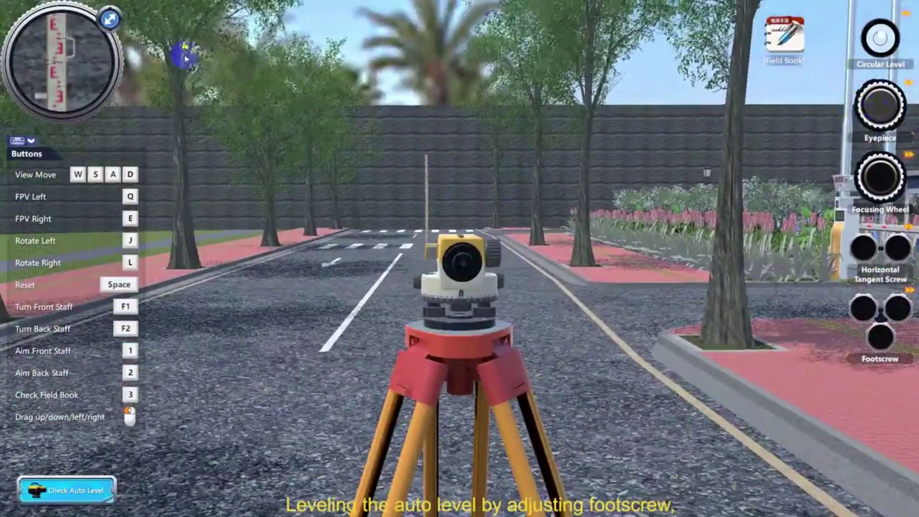
# - Enlarge the telescope view, level the instrument with the footscrews, and get a clear, aimed staff image using the eyepiece, focusing wheel and tangent screw
pyautogui.click(109, 20)
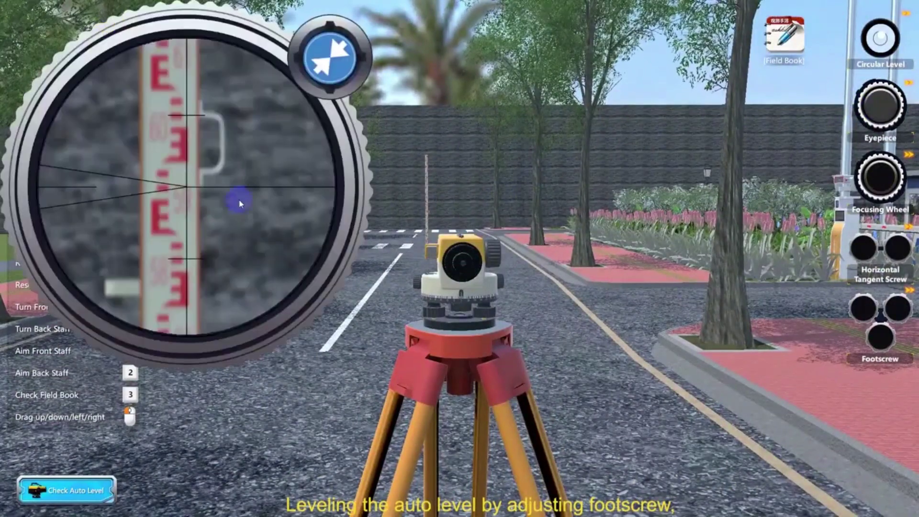
pyautogui.moveTo(881, 335); pyautogui.dragTo(866, 312)
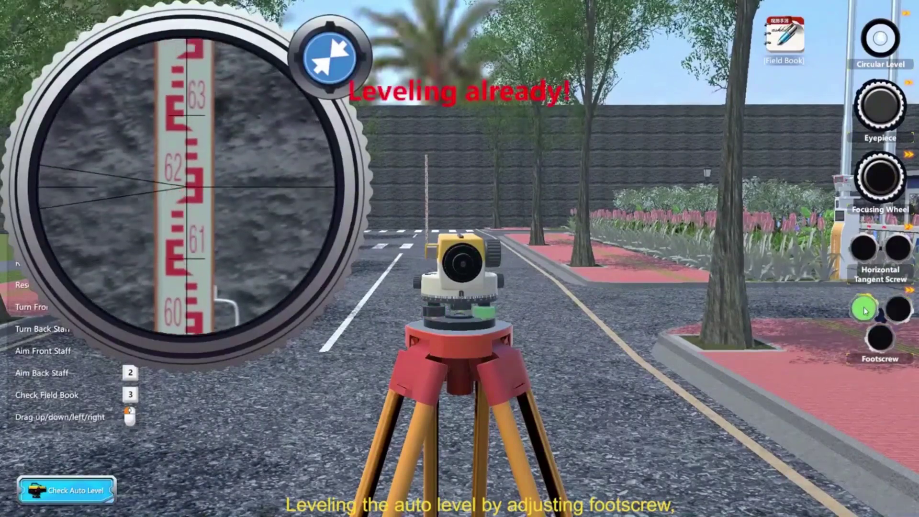
pyautogui.moveTo(876, 114); pyautogui.dragTo(875, 115)
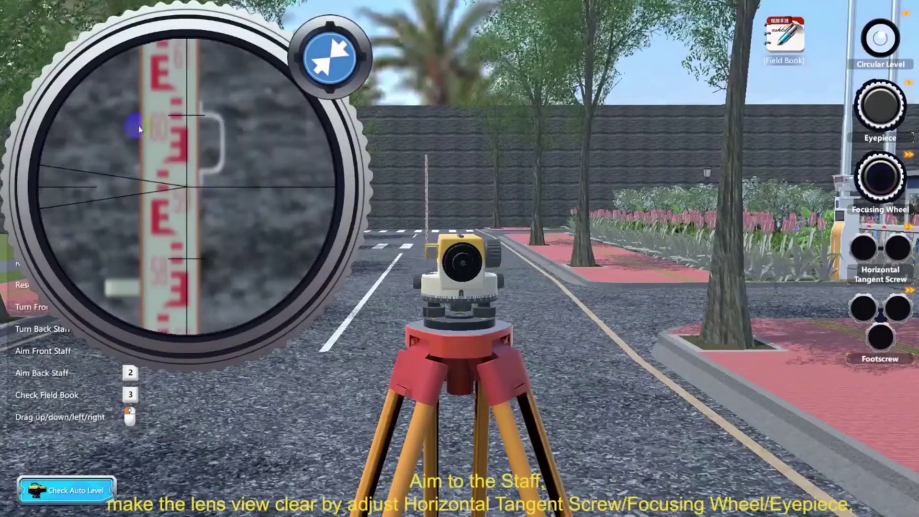
pyautogui.moveTo(883, 177); pyautogui.dragTo(885, 177)
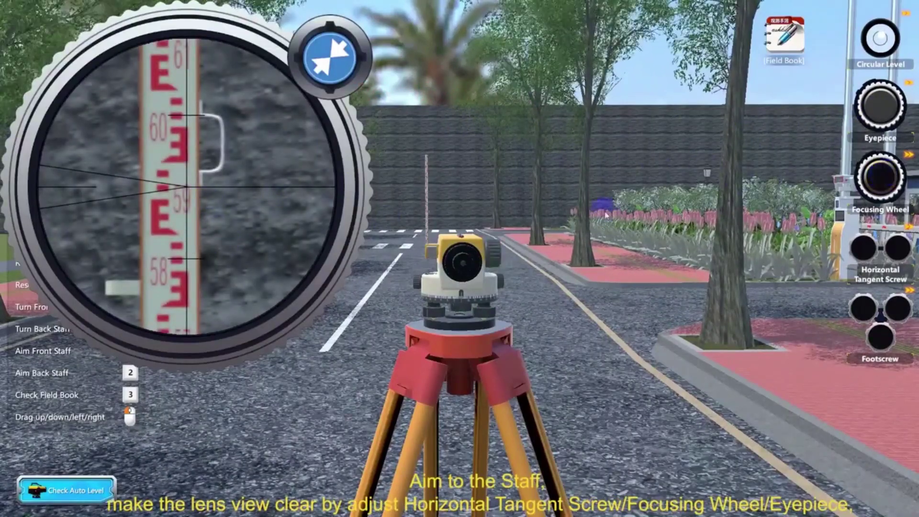
pyautogui.click(865, 255)
pyautogui.click(905, 251)
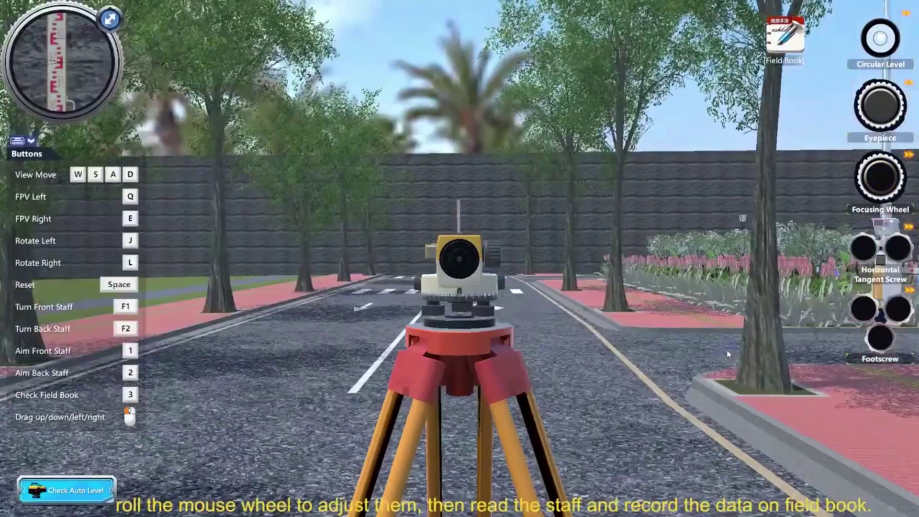
# - Fill all five field book header fields with "a" and enter 1 in station 1's upper and lower line cells for both staffs
pyautogui.click(784, 42)
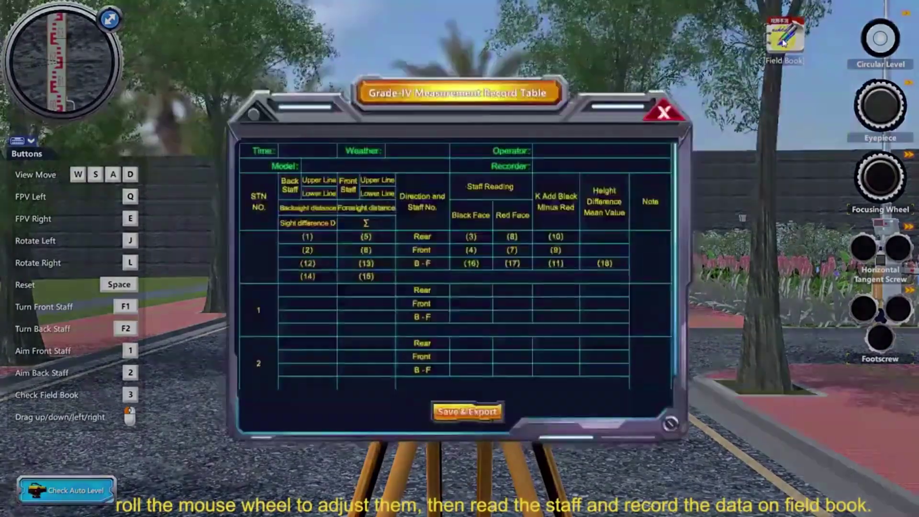
pyautogui.click(321, 153)
pyautogui.write('a')
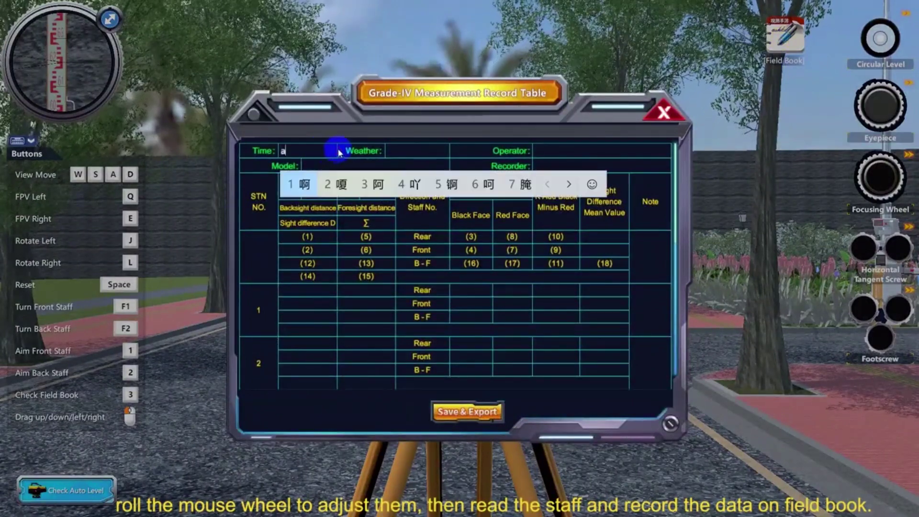
pyautogui.click(363, 153)
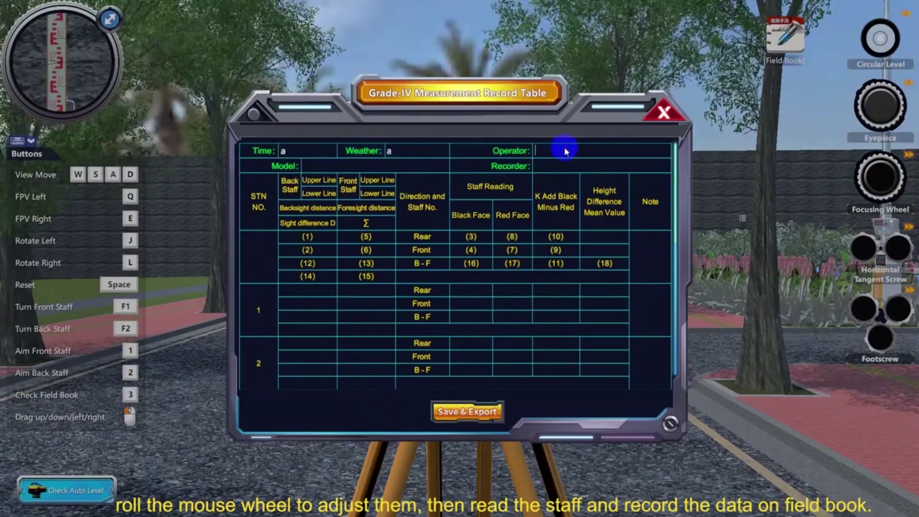
pyautogui.write('a')
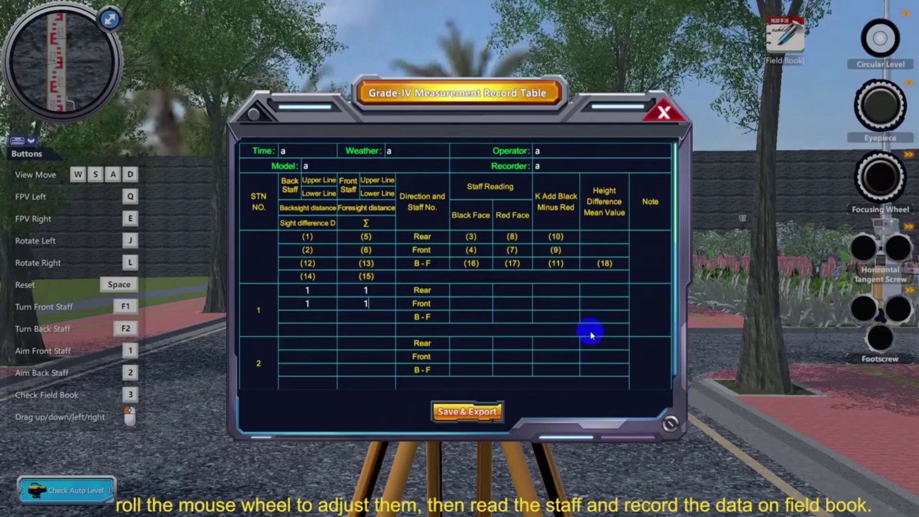
# - Export the field book to the desktop as an Excel file, and review the exported table in WPS Office before closing it
pyautogui.click(457, 412)
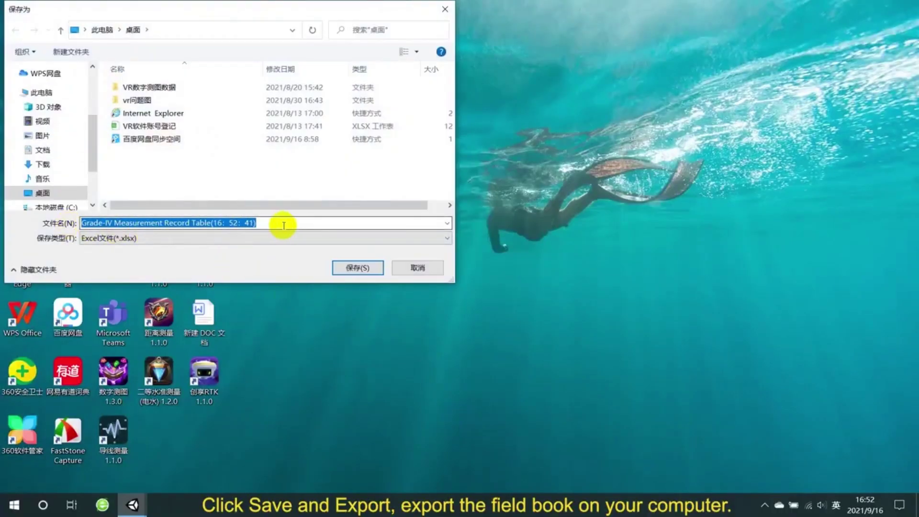
pyautogui.click(358, 270)
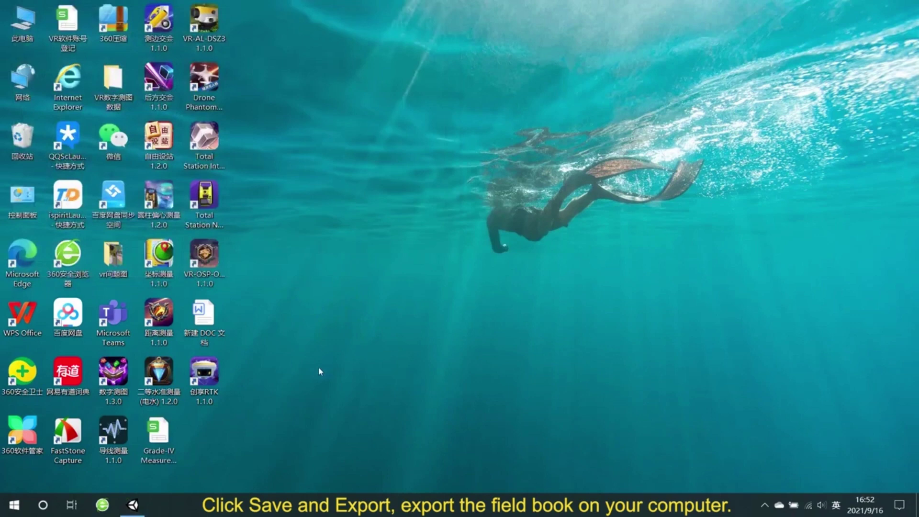
pyautogui.doubleClick(165, 430)
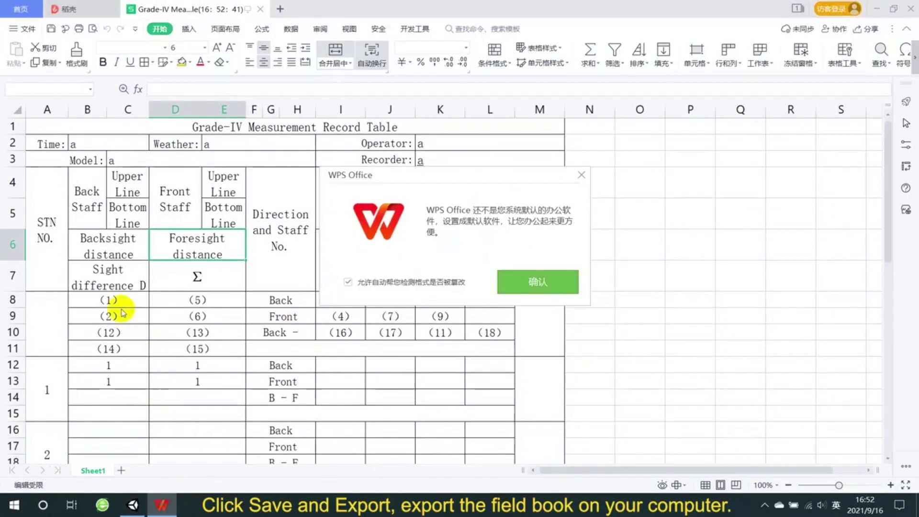
pyautogui.click(582, 175)
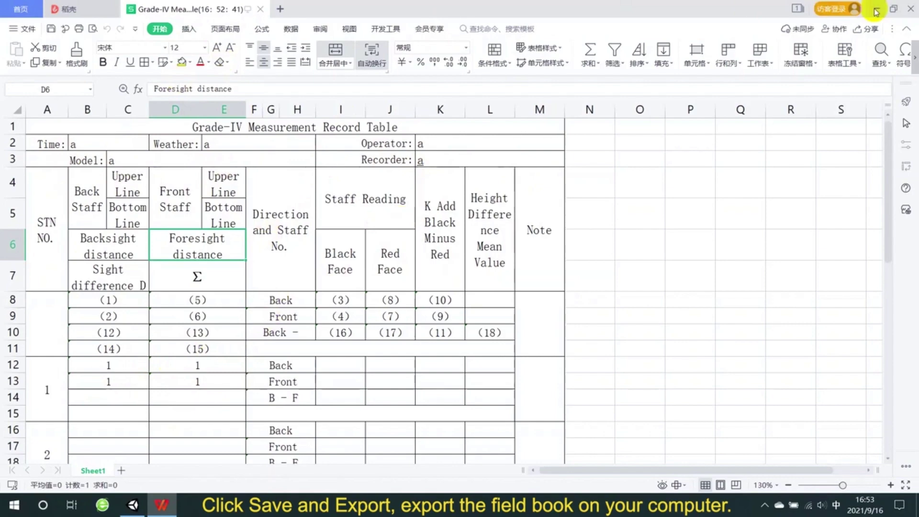
pyautogui.click(911, 10)
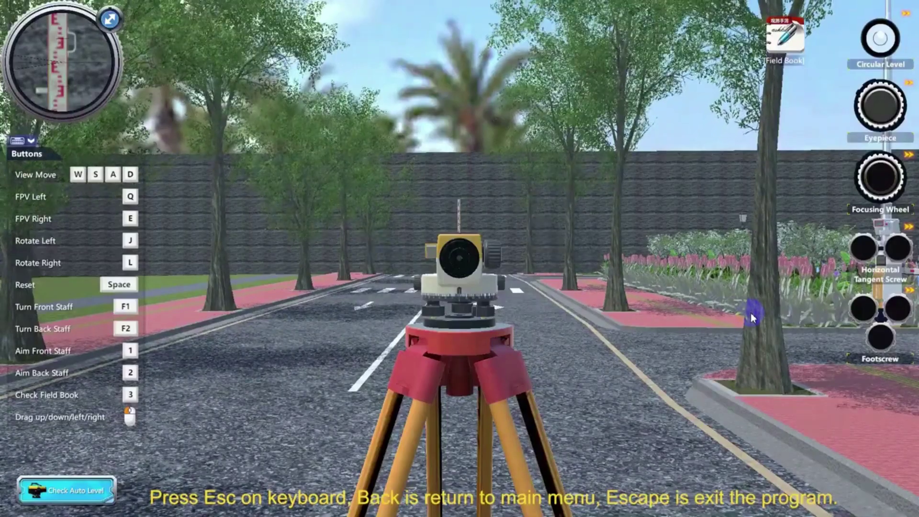
# - Leave Survey mode and return to the simulator's main menu
pyautogui.press('Escape')
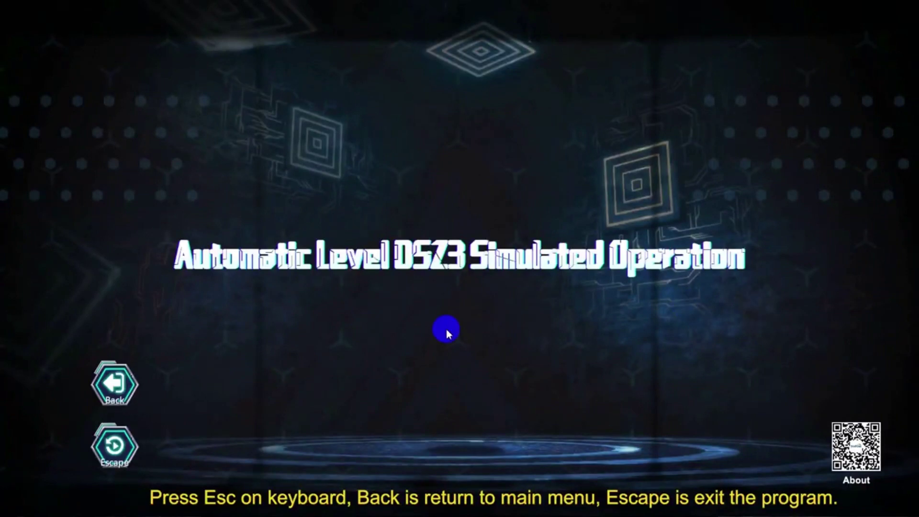
pyautogui.click(114, 383)
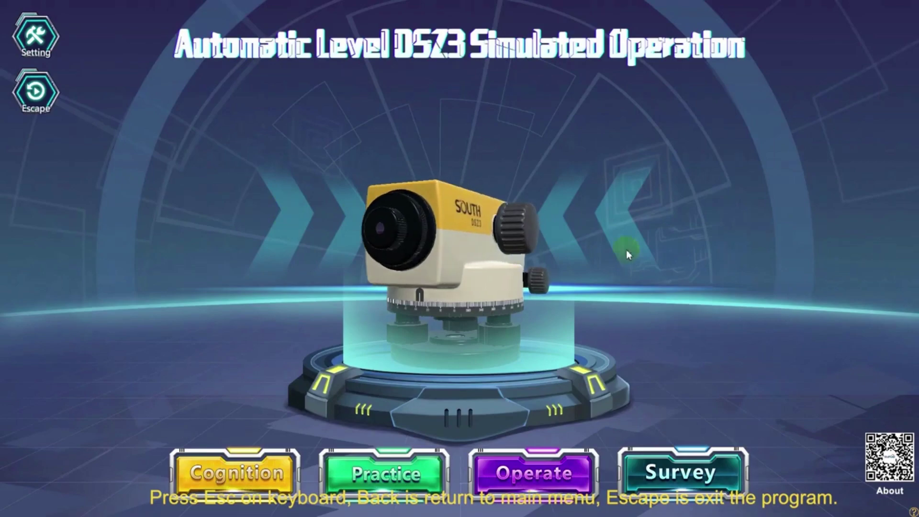